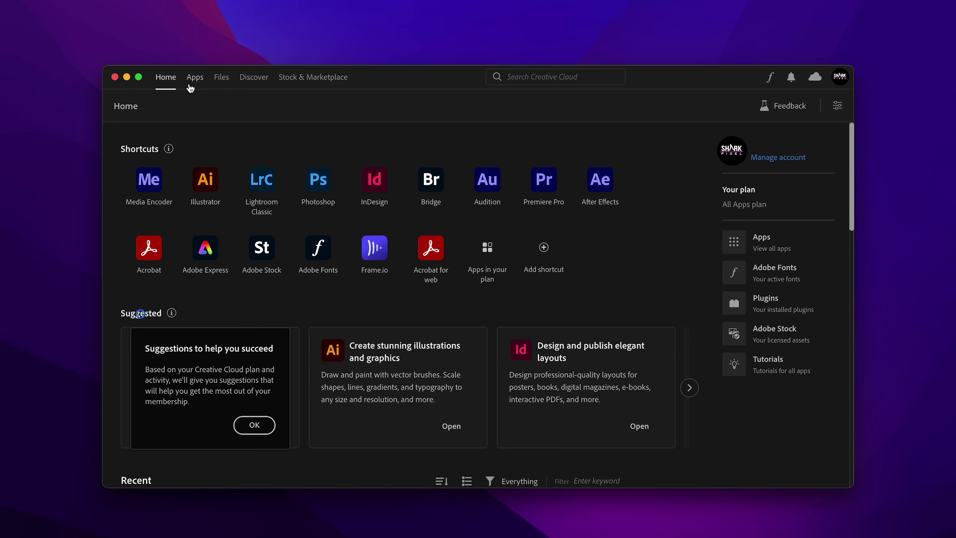
# Step: Install Photoshop (Beta) from the Beta apps list under Creative Cloud's Apps
pyautogui.click(195, 77)
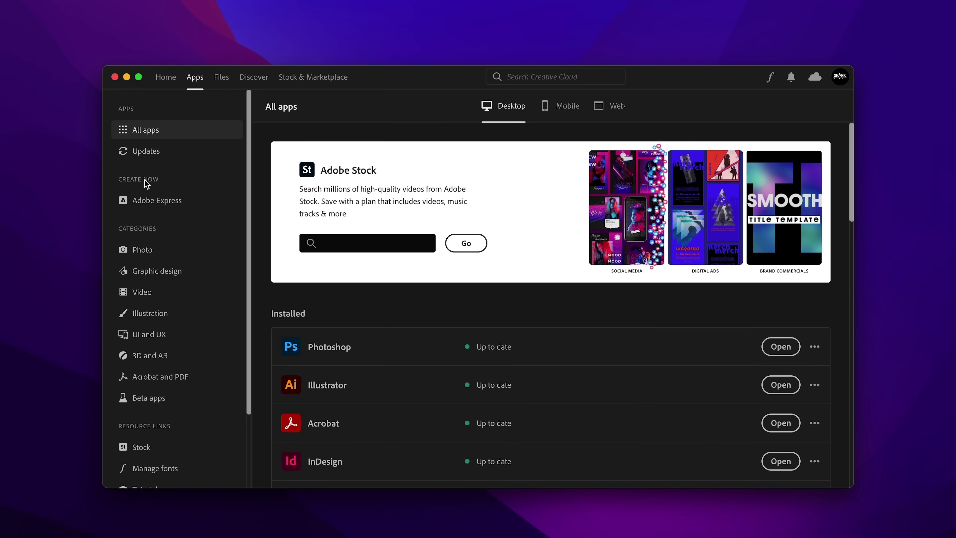
pyautogui.click(152, 399)
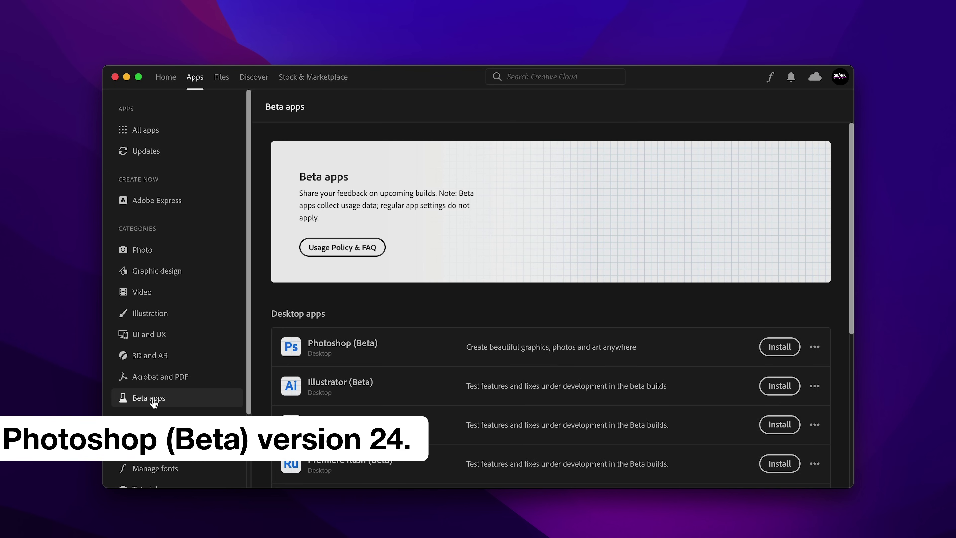
pyautogui.click(780, 347)
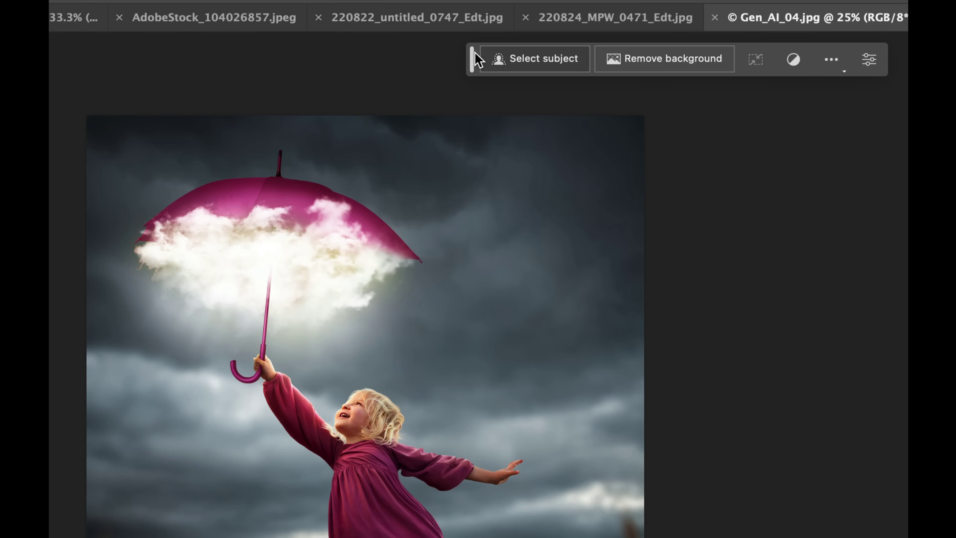
# Step: Move and unpin the contextual task bar, then test it with a few sky selections
pyautogui.moveTo(469, 62); pyautogui.dragTo(327, 67)
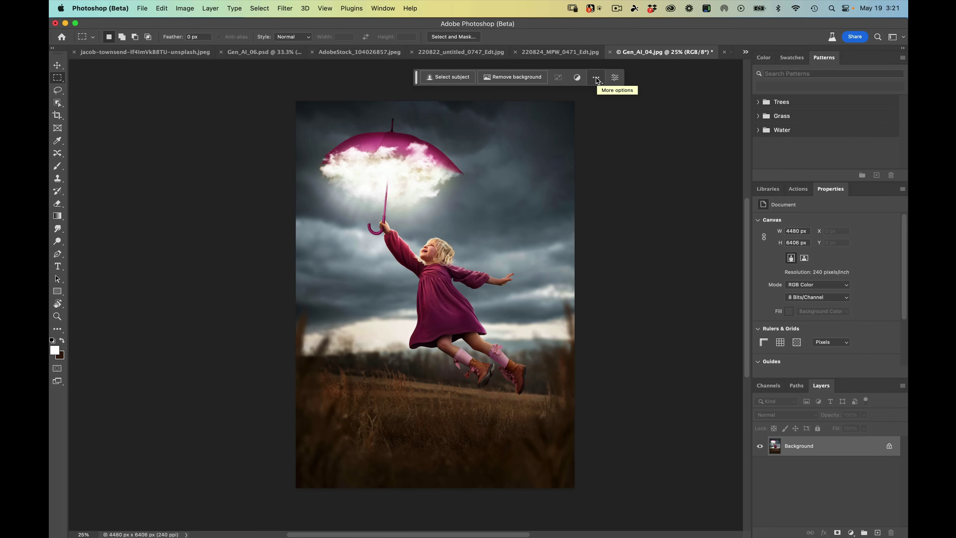
pyautogui.click(596, 79)
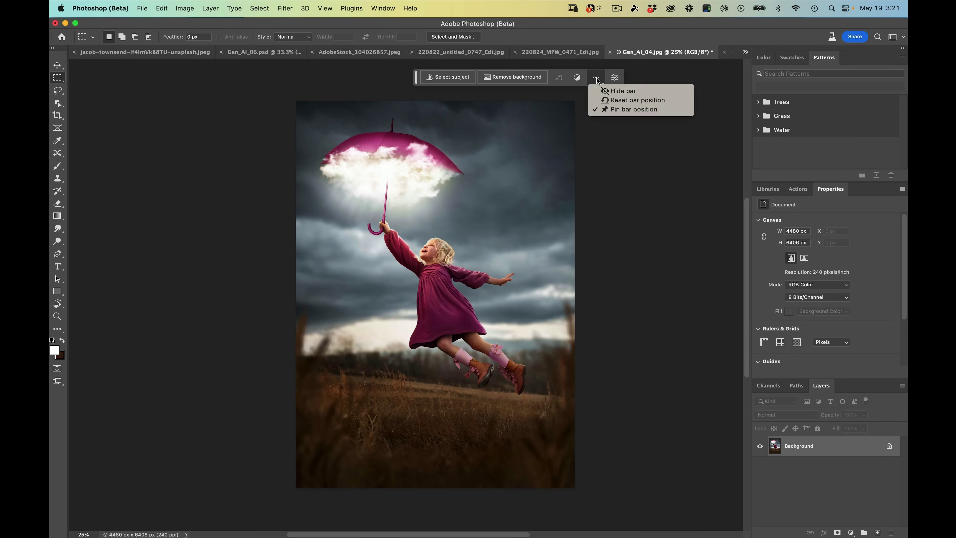
pyautogui.click(613, 108)
pyautogui.moveTo(444, 194); pyautogui.dragTo(383, 279)
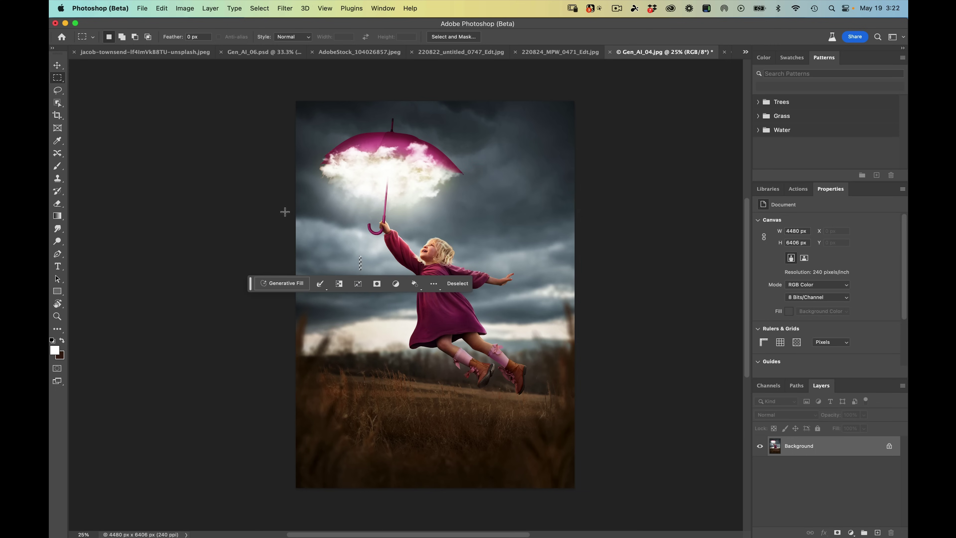
pyautogui.moveTo(304, 172); pyautogui.dragTo(342, 188)
pyautogui.moveTo(489, 110); pyautogui.dragTo(542, 133)
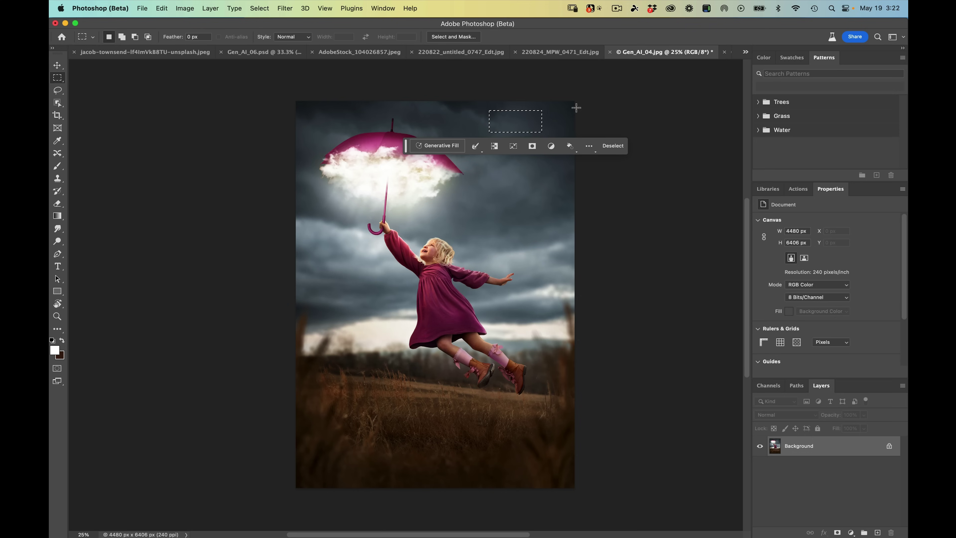
pyautogui.click(478, 127)
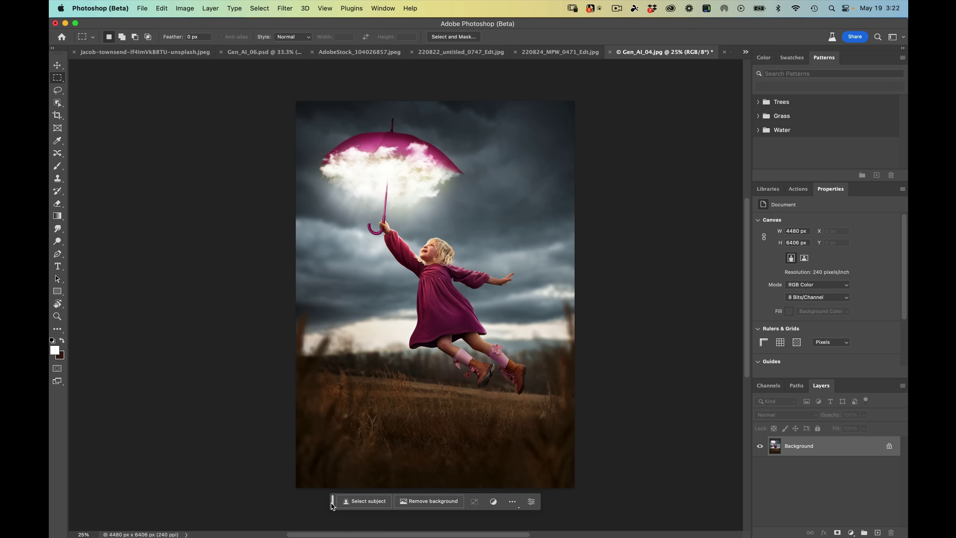
# Step: Drag the contextual task bar to the top right and pin its position
pyautogui.moveTo(333, 504); pyautogui.dragTo(505, 77)
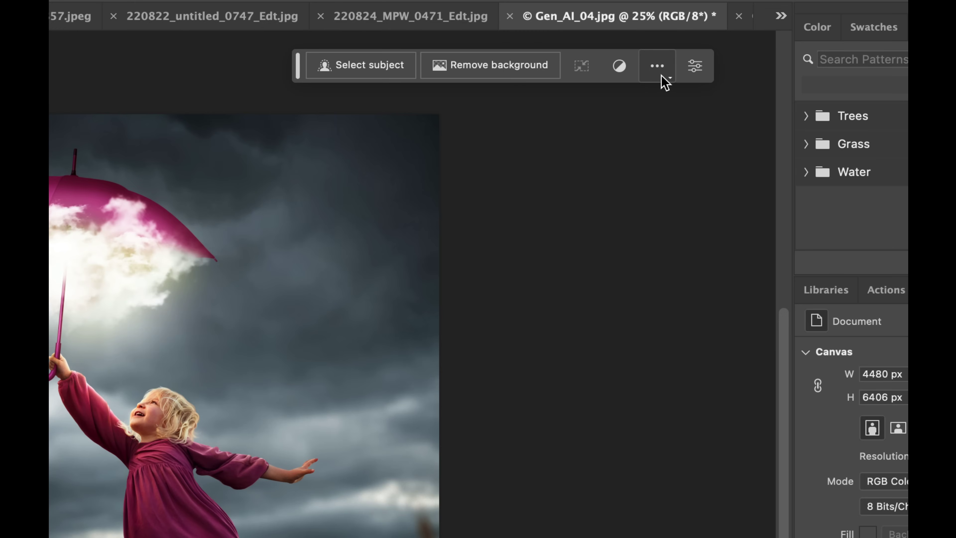
pyautogui.click(668, 79)
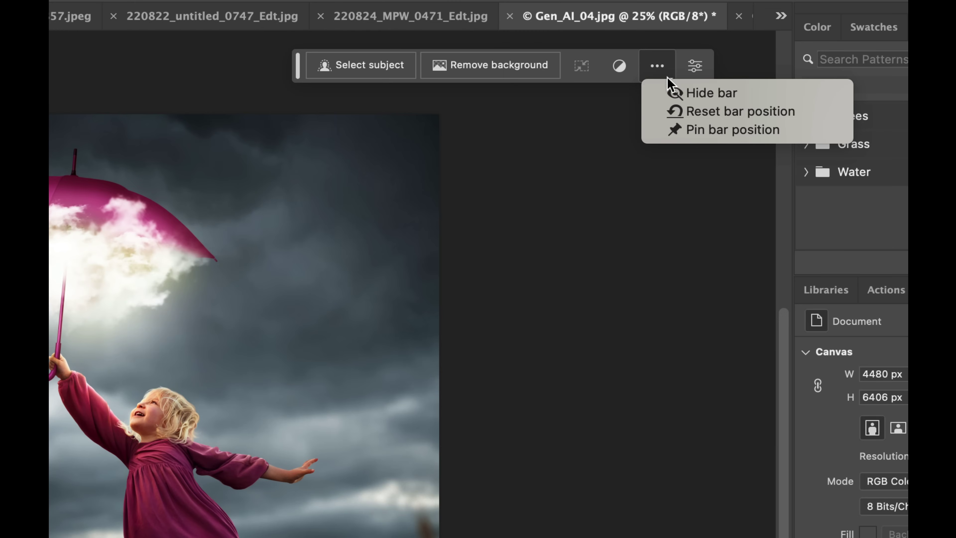
pyautogui.click(702, 132)
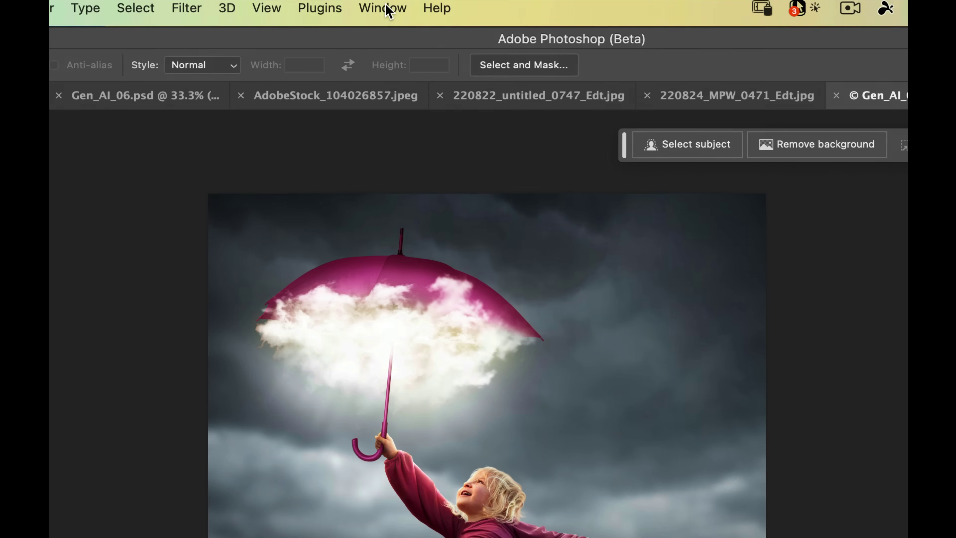
pyautogui.click(381, 9)
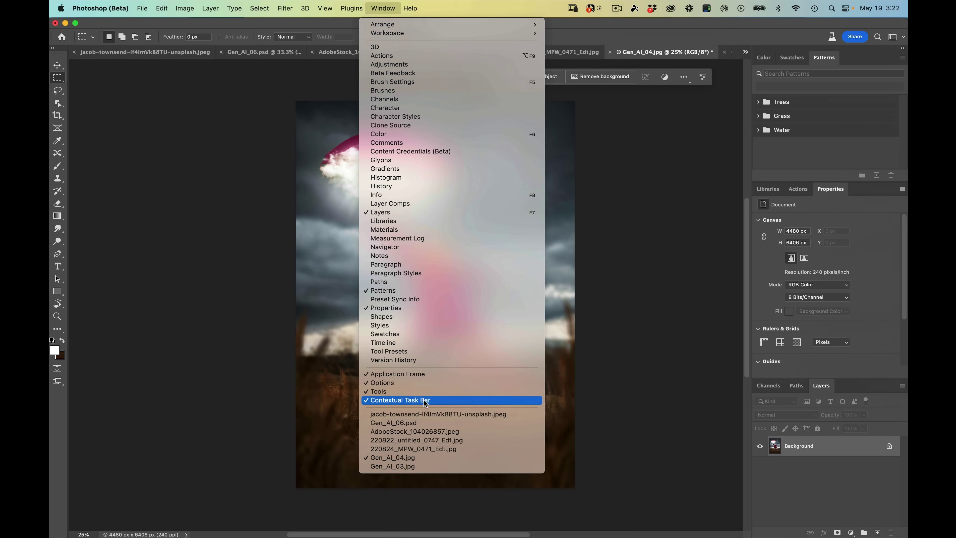
pyautogui.click(377, 397)
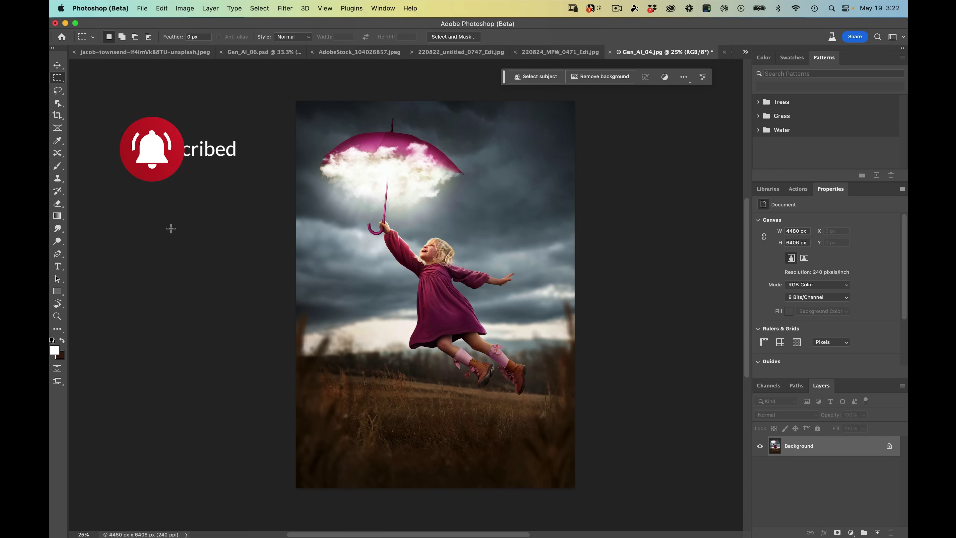
# Step: Crop the umbrella photo wider to 5691 × 6406 px, leaving a transparent strip on the right
pyautogui.click(58, 115)
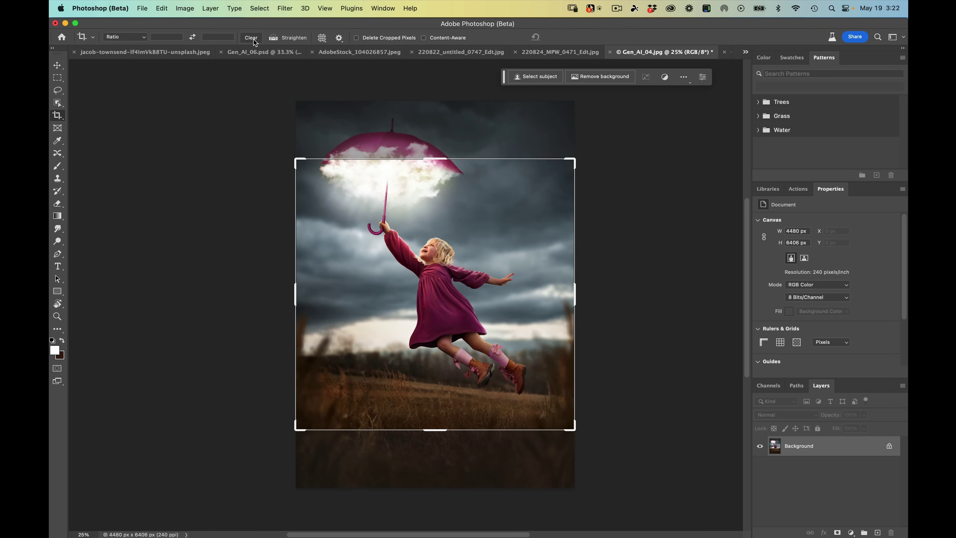
pyautogui.moveTo(438, 159); pyautogui.dragTo(440, 129)
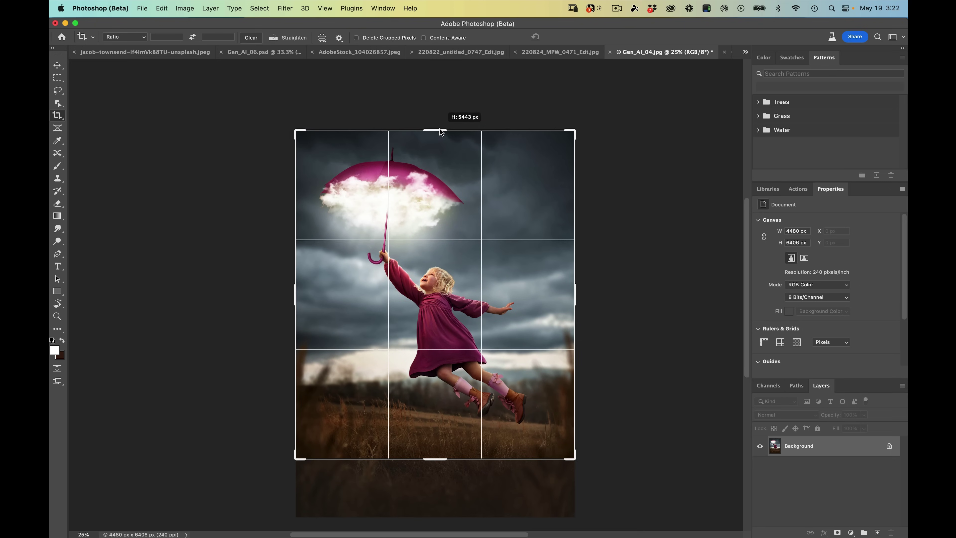
pyautogui.moveTo(438, 461); pyautogui.dragTo(437, 487)
pyautogui.moveTo(576, 297); pyautogui.dragTo(610, 297)
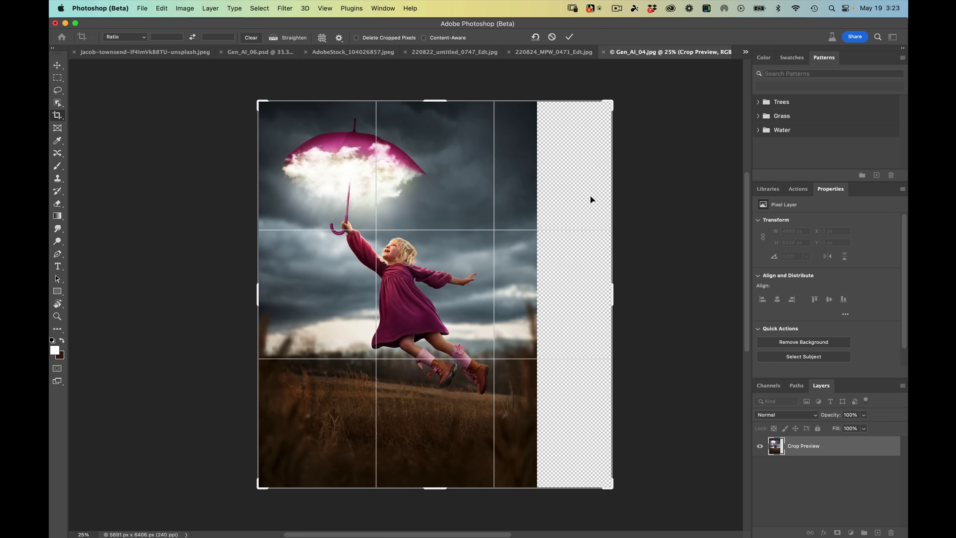
pyautogui.click(569, 37)
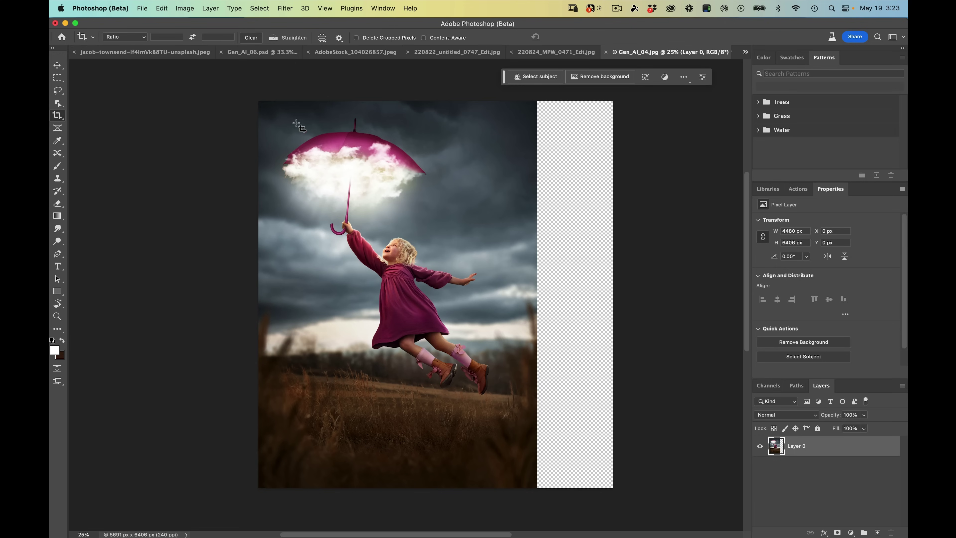
# Step: Marquee-select the transparent right strip and run Generative Fill with an empty prompt
pyautogui.click(57, 77)
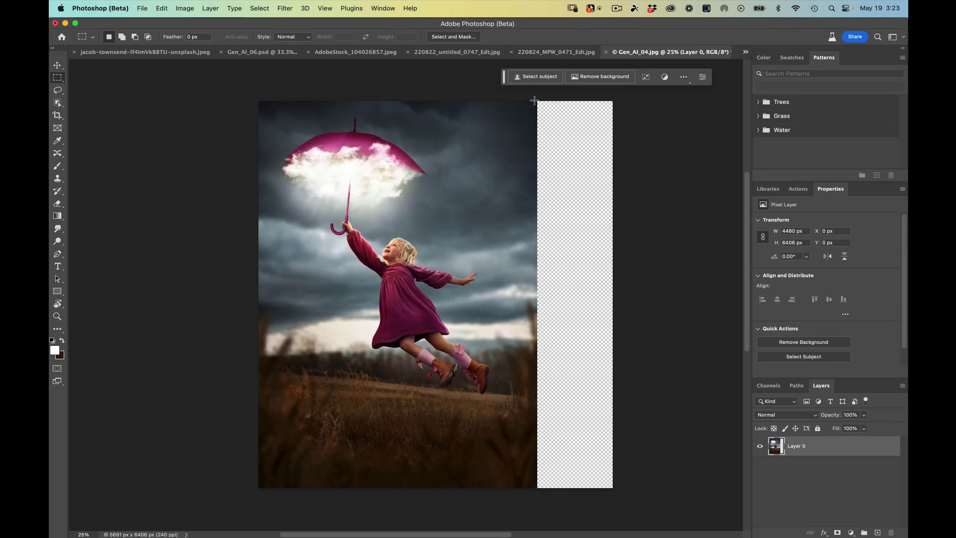
pyautogui.moveTo(533, 97); pyautogui.dragTo(731, 519)
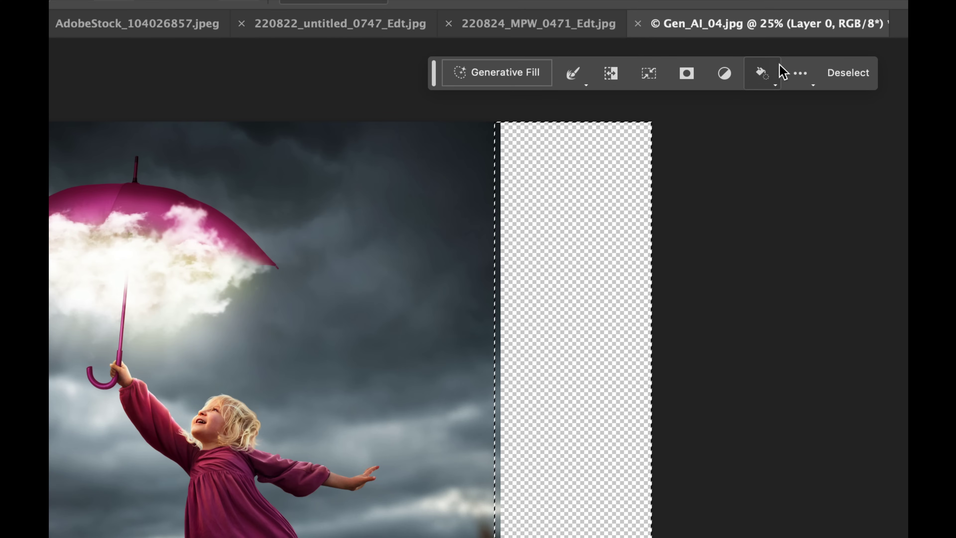
pyautogui.click(489, 72)
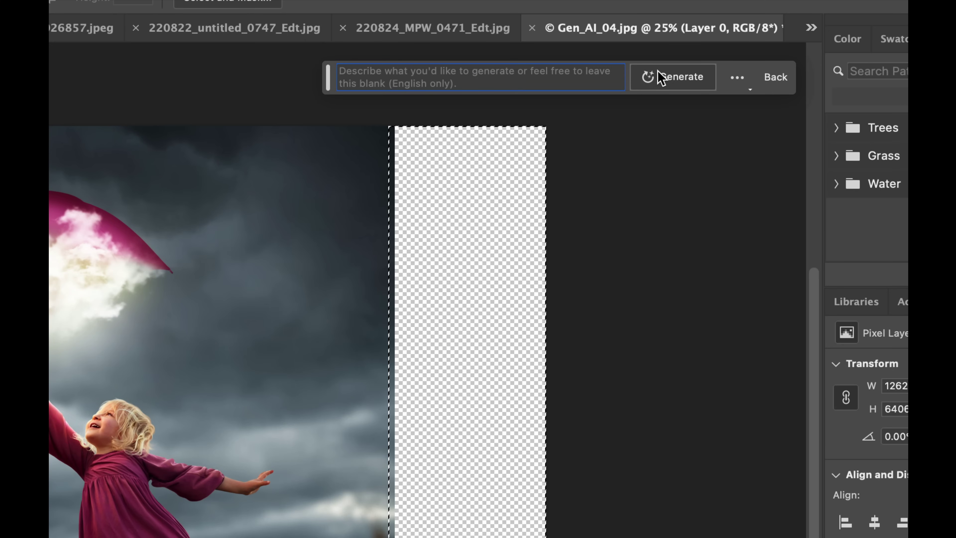
pyautogui.click(657, 77)
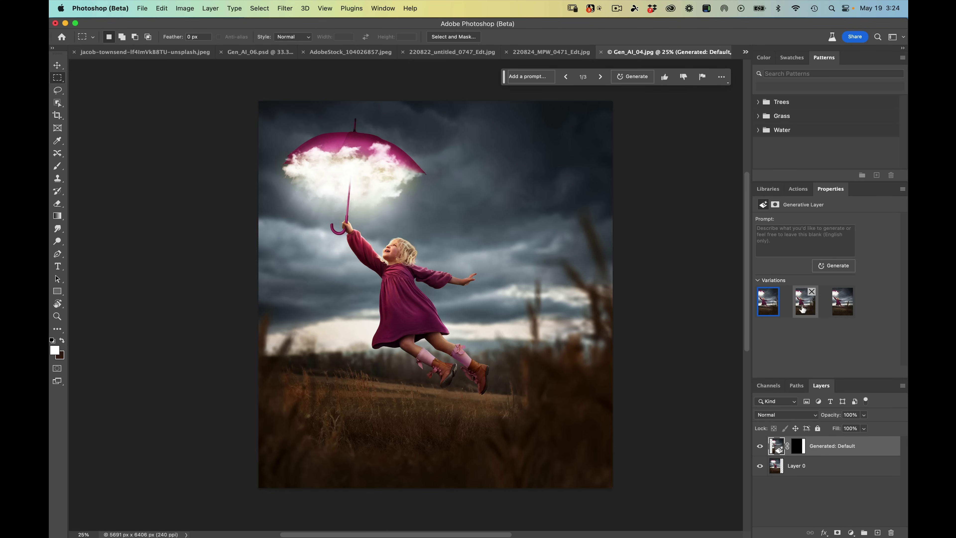
# Step: Preview the three Generative Fill variations from the Properties panel thumbnails
pyautogui.click(842, 302)
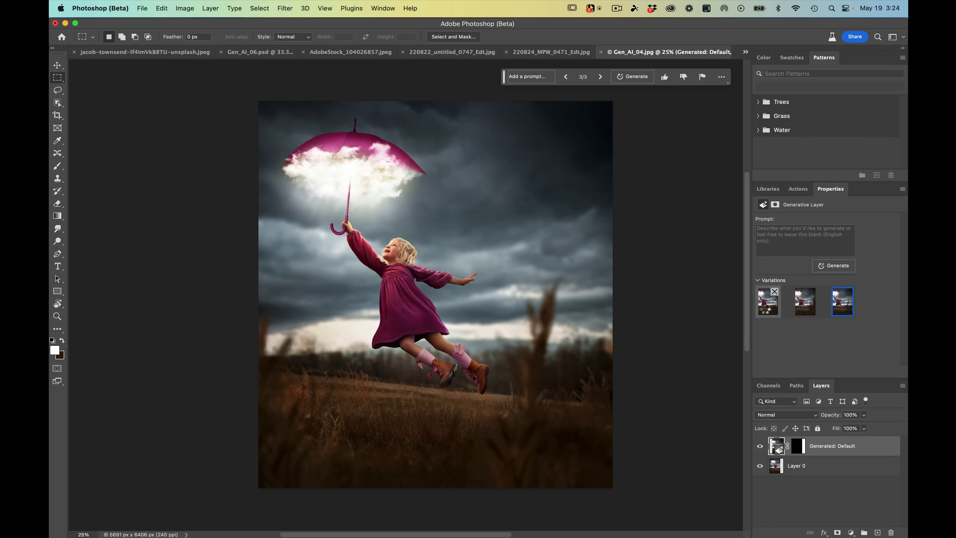
pyautogui.click(768, 303)
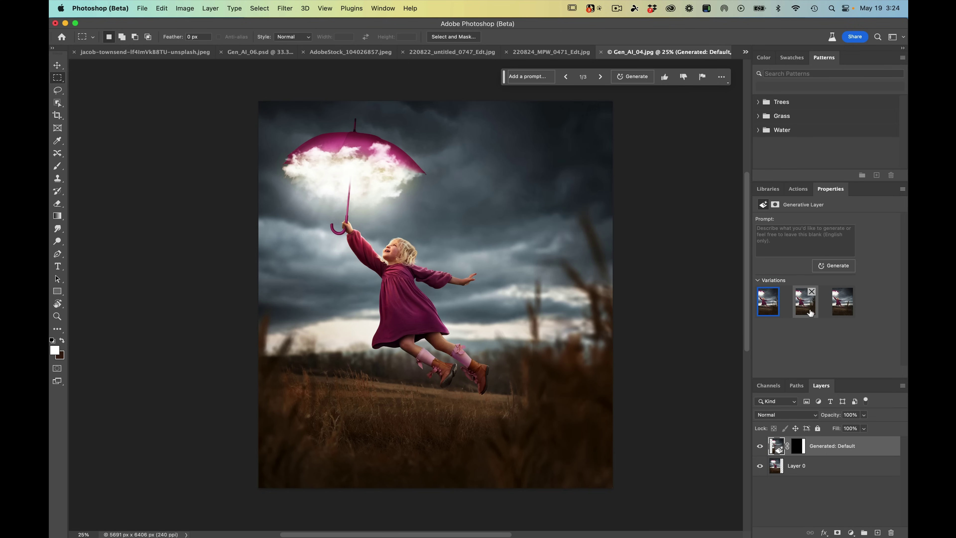
pyautogui.click(805, 301)
pyautogui.click(842, 310)
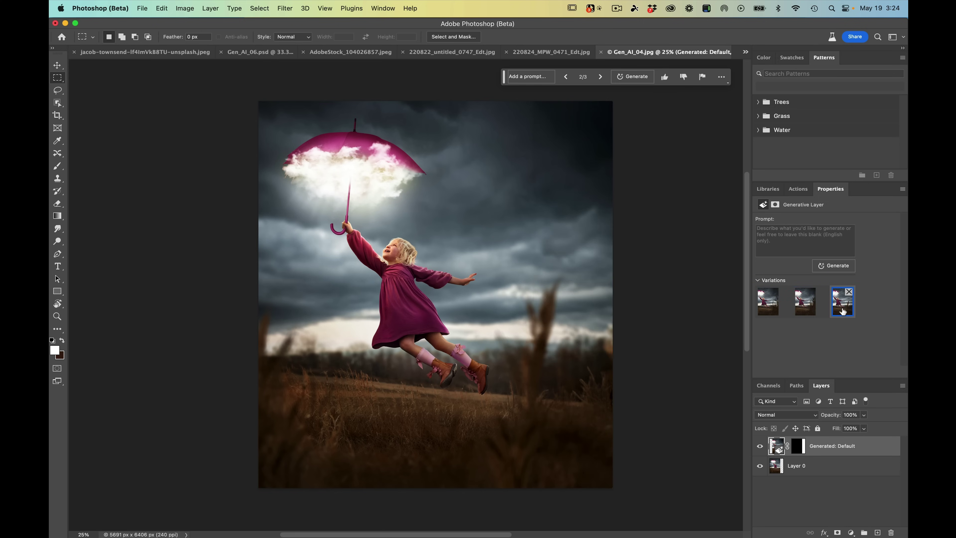
pyautogui.click(766, 312)
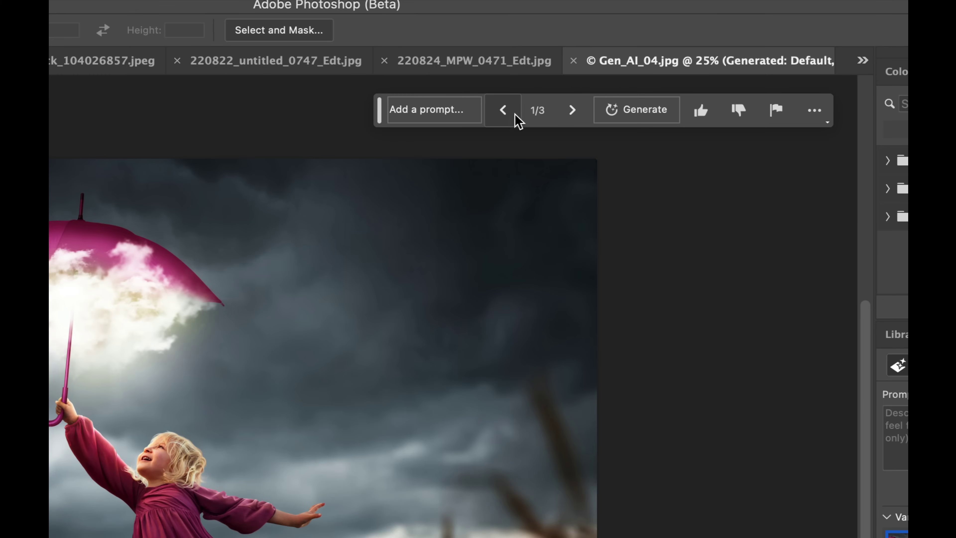
# Step: Step through variations with the task bar arrows, ending on variation 1/3
pyautogui.click(572, 110)
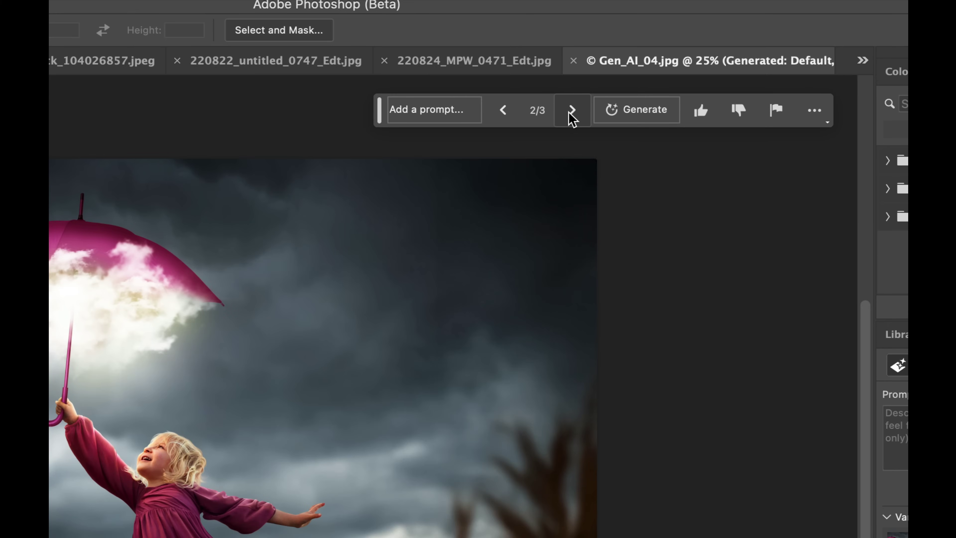
pyautogui.click(571, 110)
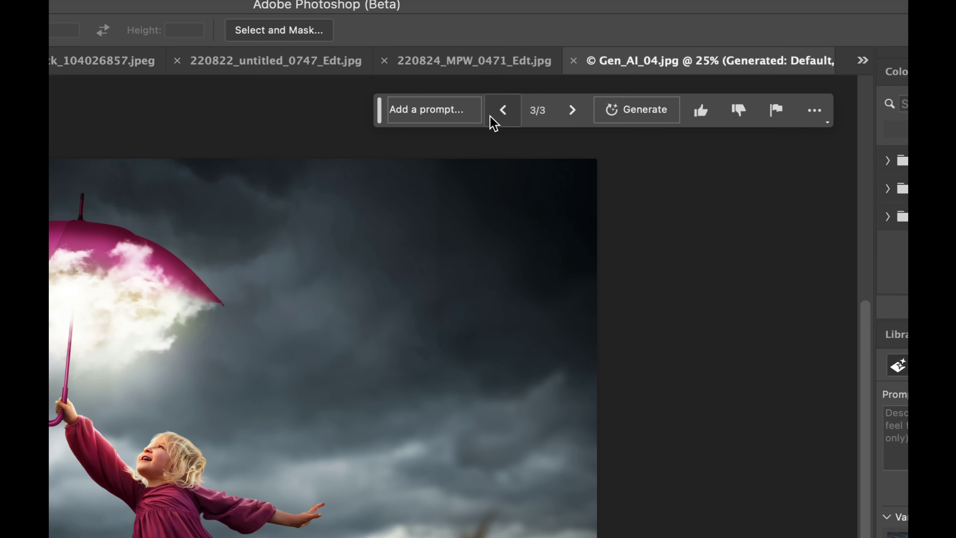
pyautogui.click(500, 111)
pyautogui.click(501, 111)
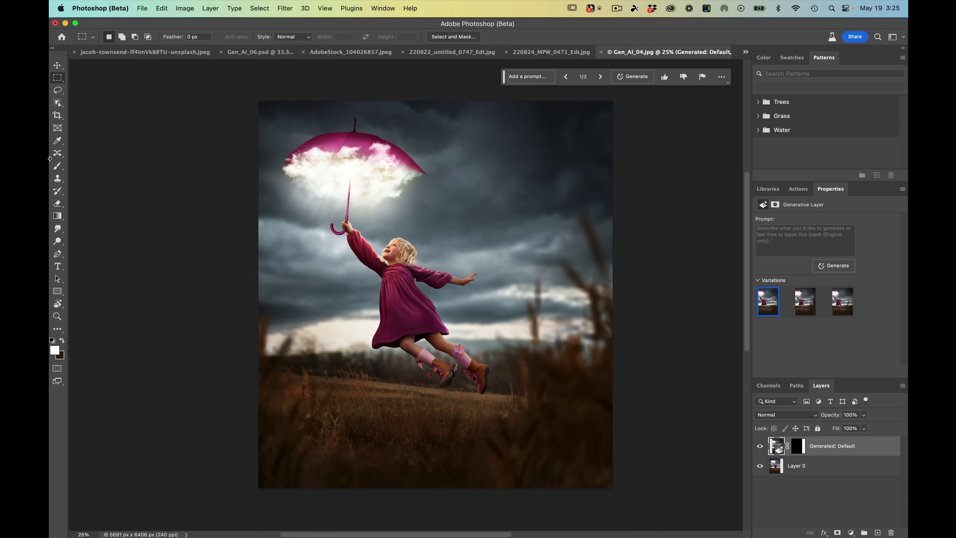
# Step: Extend the canvas leftward with the Crop tool to about 7797 × 6408 px
pyautogui.click(58, 117)
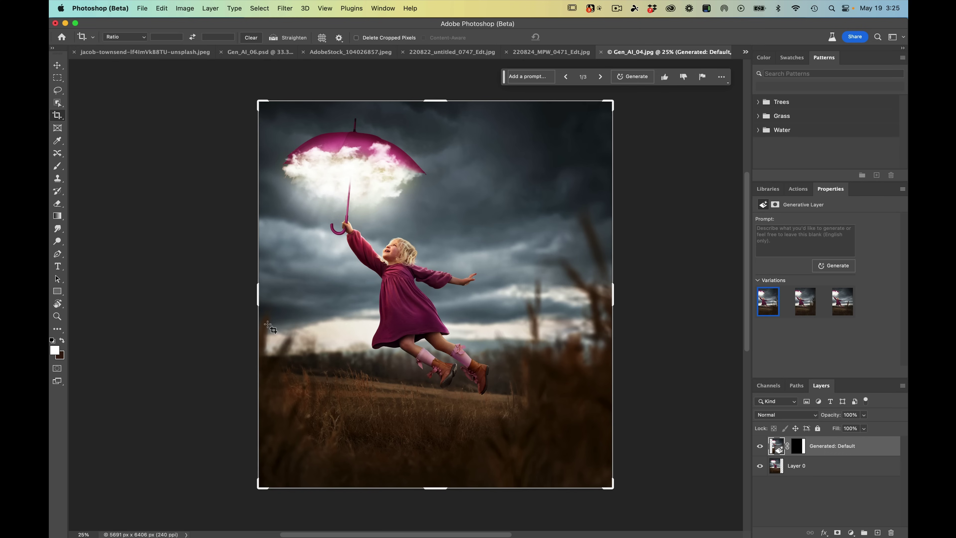
pyautogui.moveTo(254, 292); pyautogui.dragTo(209, 288)
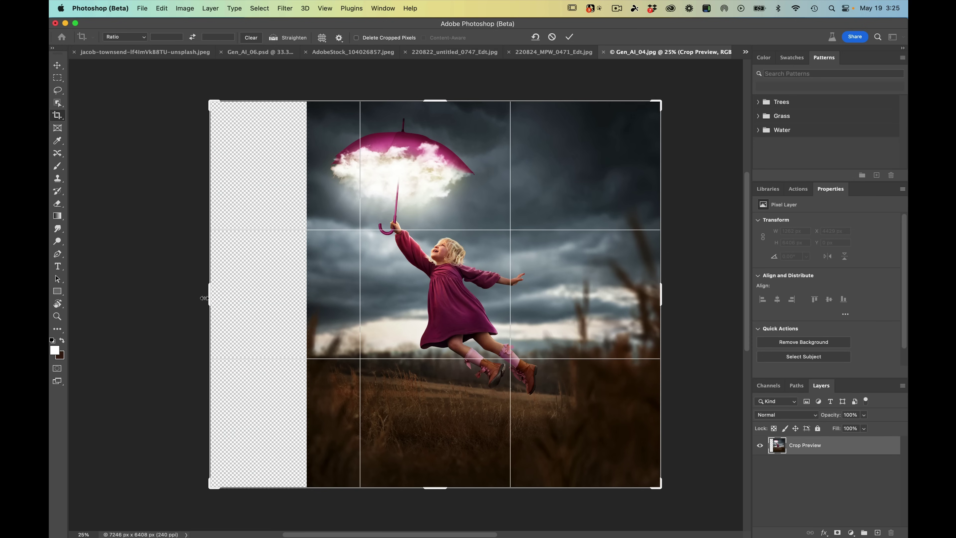
pyautogui.moveTo(204, 298); pyautogui.dragTo(194, 296)
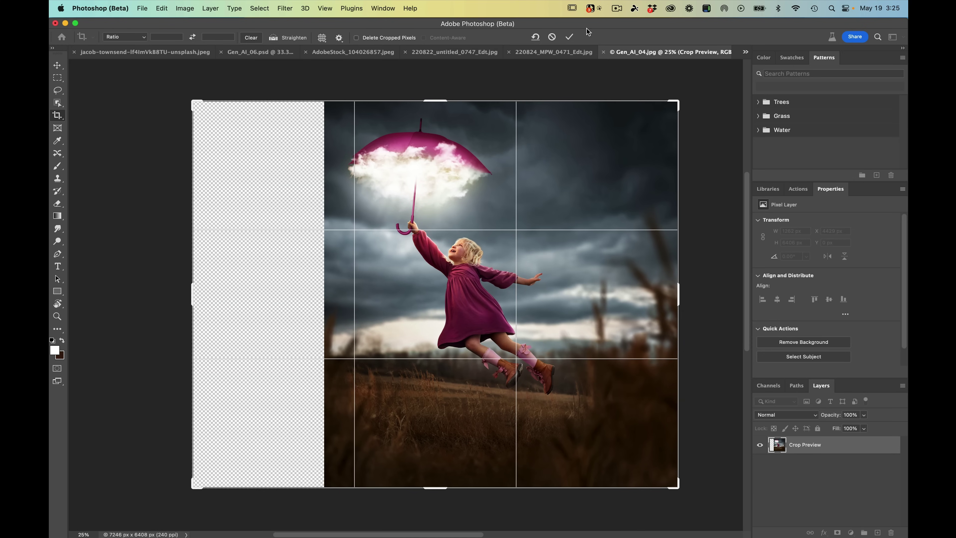
pyautogui.click(568, 38)
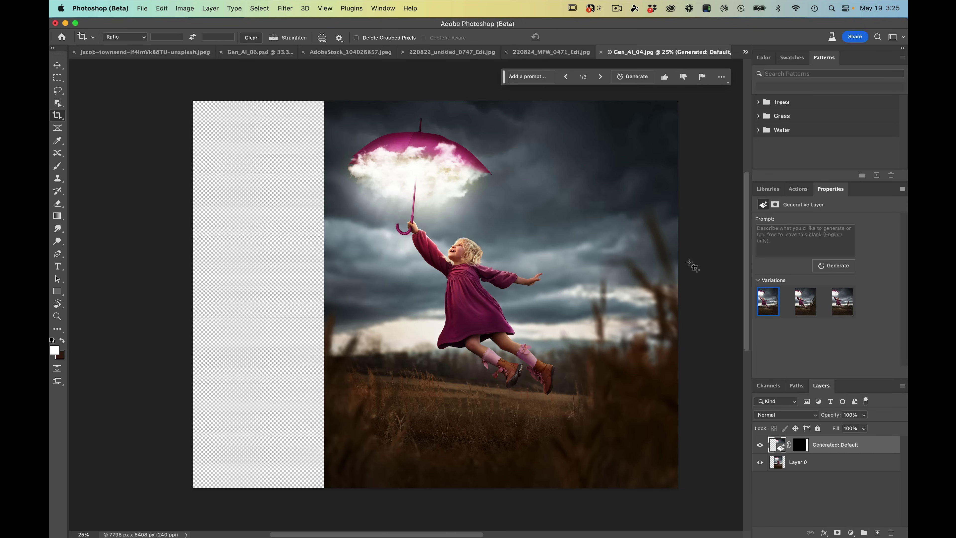
pyautogui.press('m')
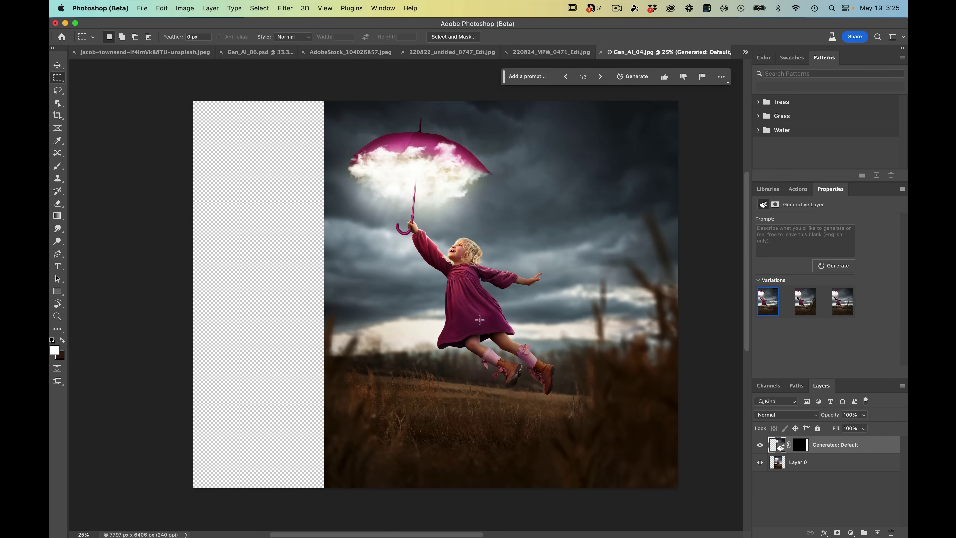
# Step: Select the left strip overlapping the photo edge and run Edit > Generative Fill with no prompt
pyautogui.moveTo(330, 87); pyautogui.dragTo(130, 331)
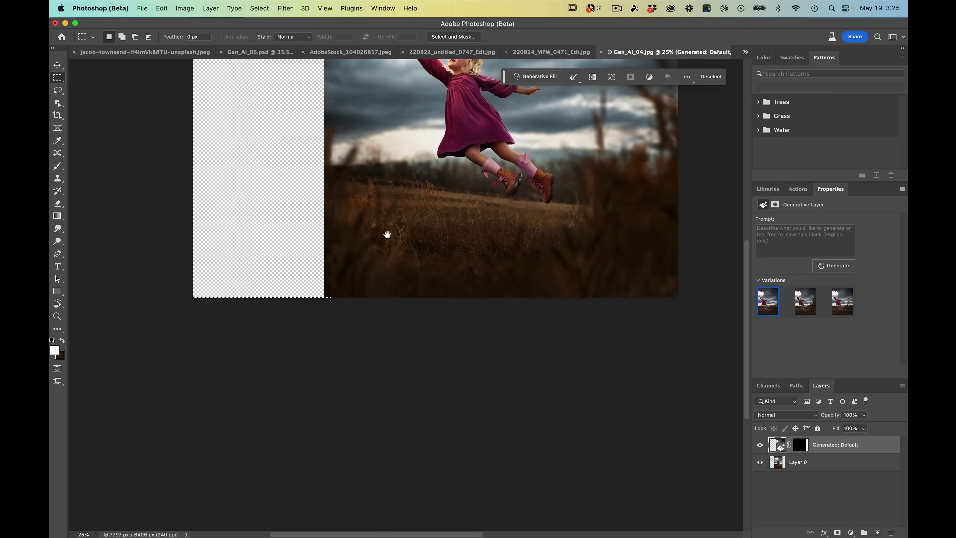
pyautogui.scroll(5, 392, 321)
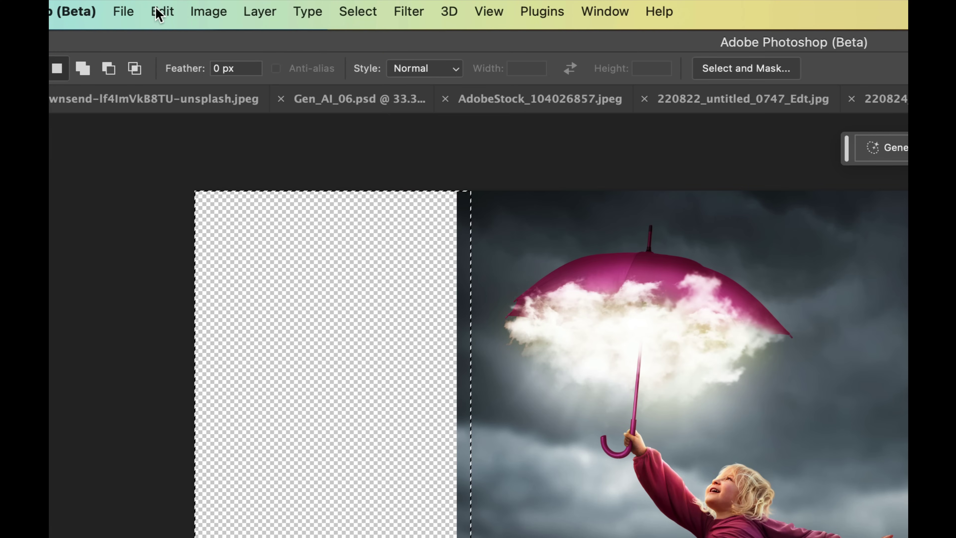
pyautogui.click(160, 12)
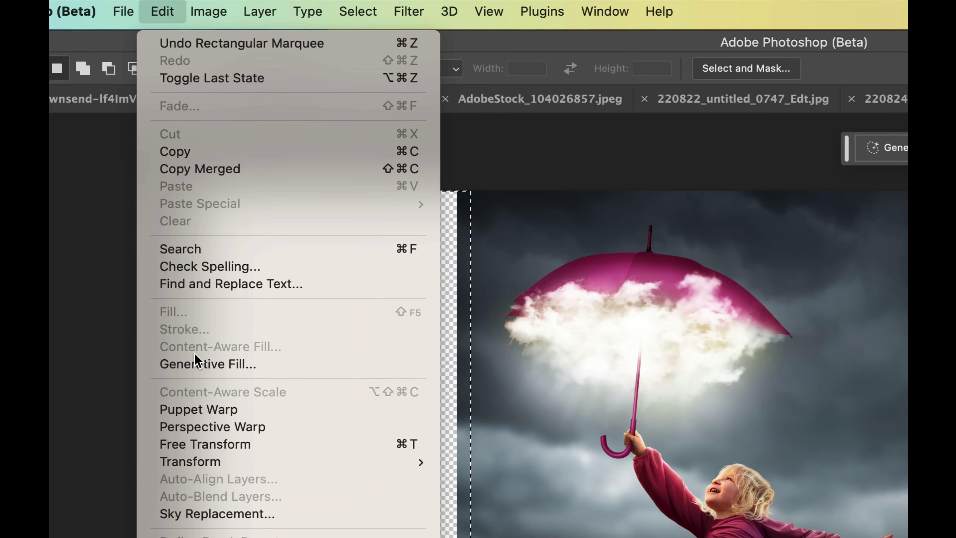
pyautogui.click(268, 365)
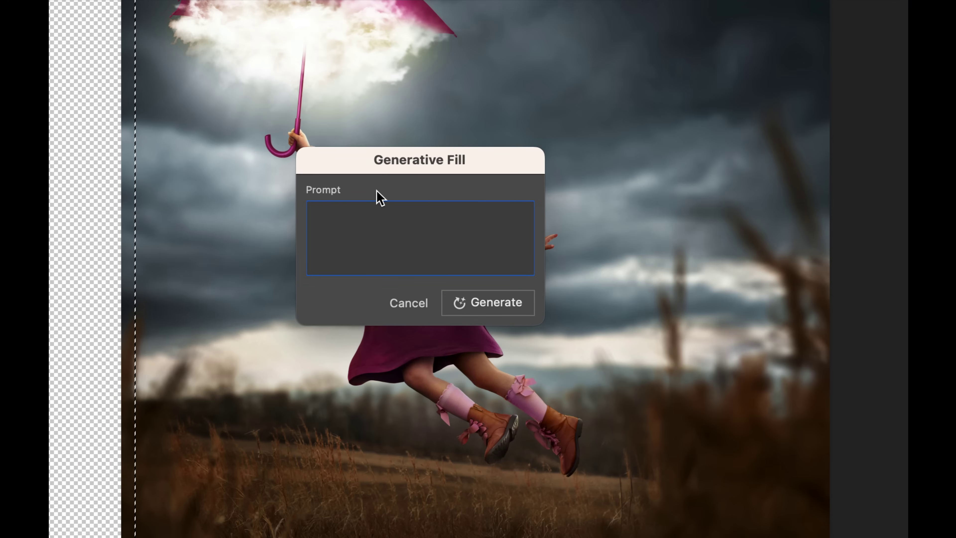
pyautogui.click(486, 305)
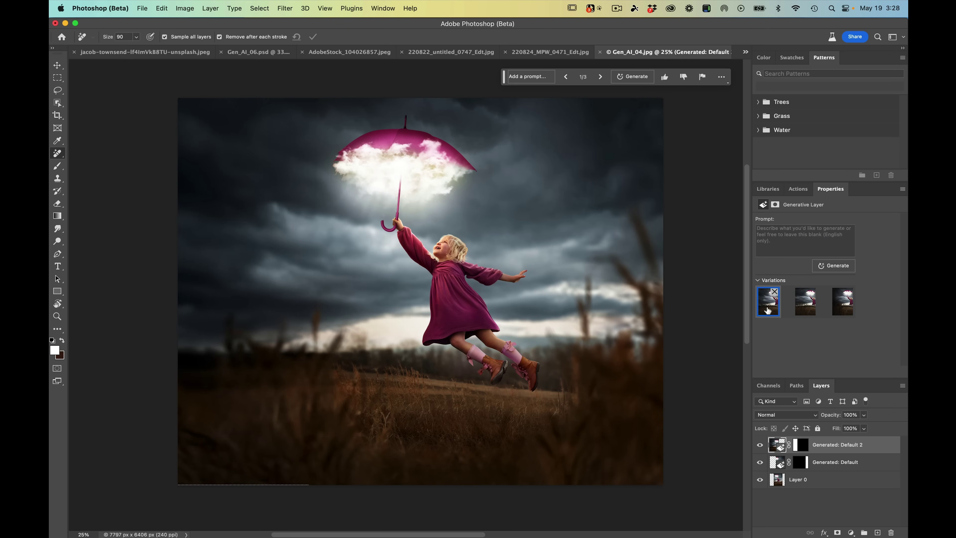
# Step: Compare the three left-side fill variations and settle on the second one
pyautogui.click(814, 309)
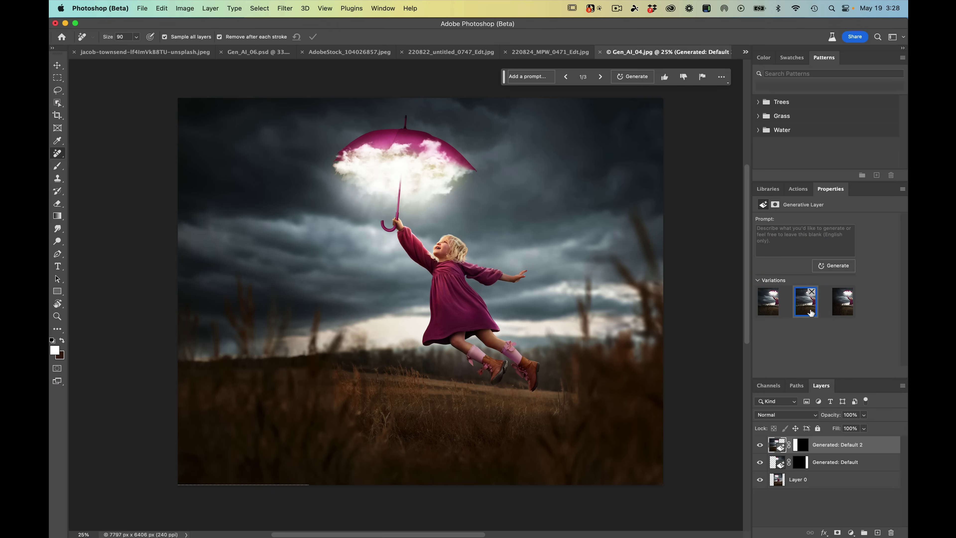
pyautogui.click(843, 310)
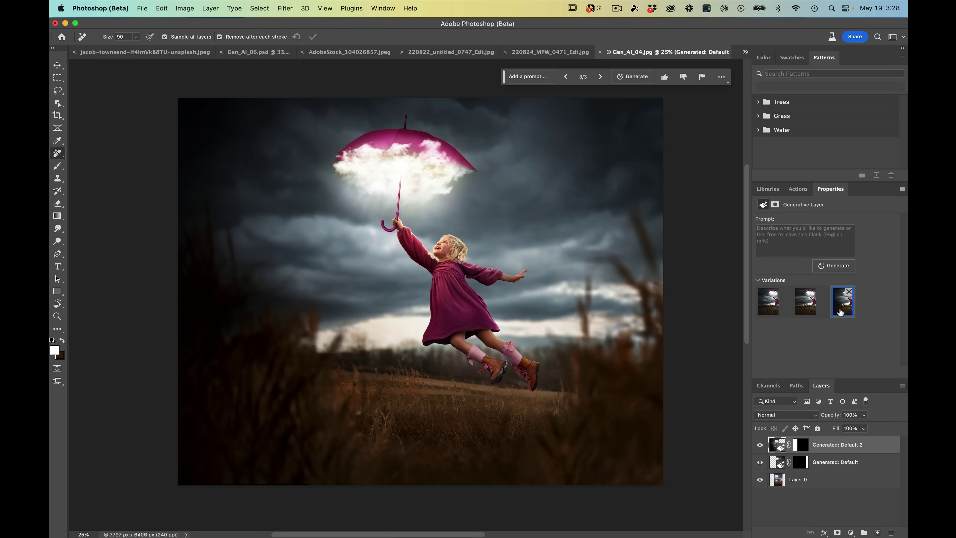
pyautogui.click(765, 312)
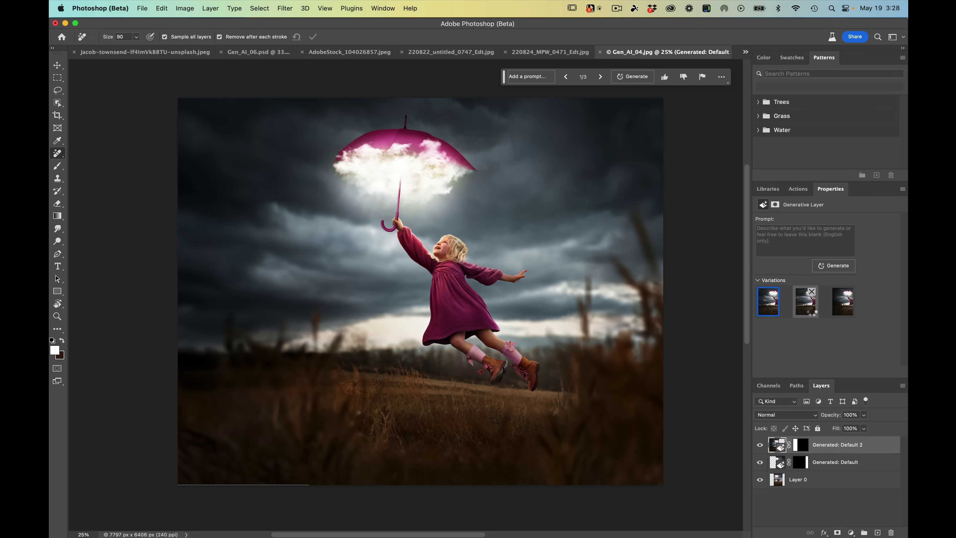
pyautogui.click(809, 310)
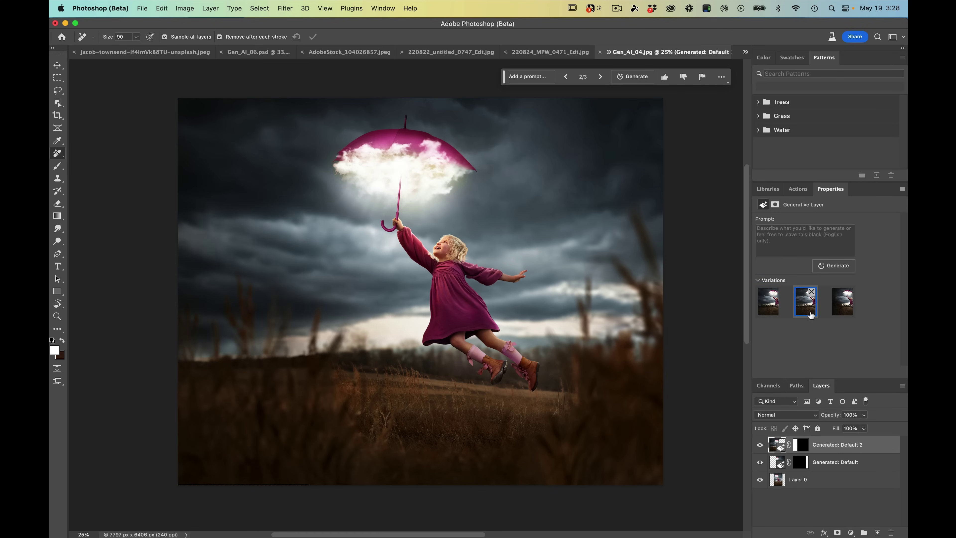
pyautogui.moveTo(859, 500)
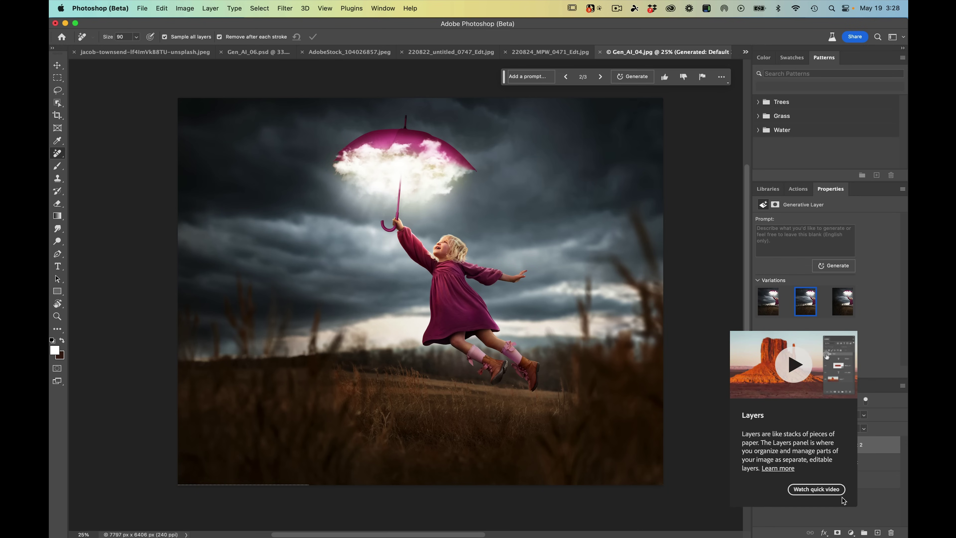
# Step: Crop slightly off the top and bottom of the extended umbrella photo
pyautogui.press('c')
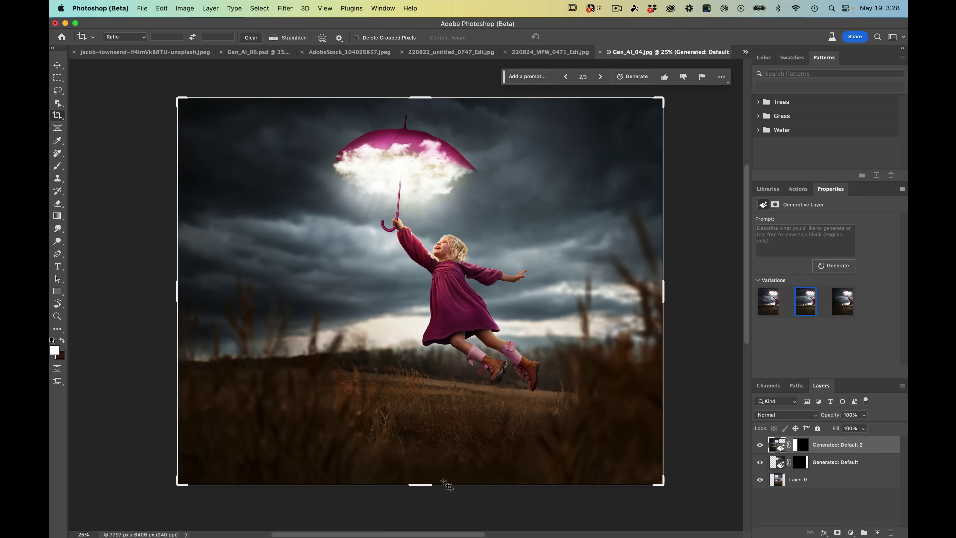
pyautogui.moveTo(413, 486)
pyautogui.mouseDown()
pyautogui.moveTo(441, 478)
pyautogui.moveTo(429, 483)
pyautogui.mouseUp()
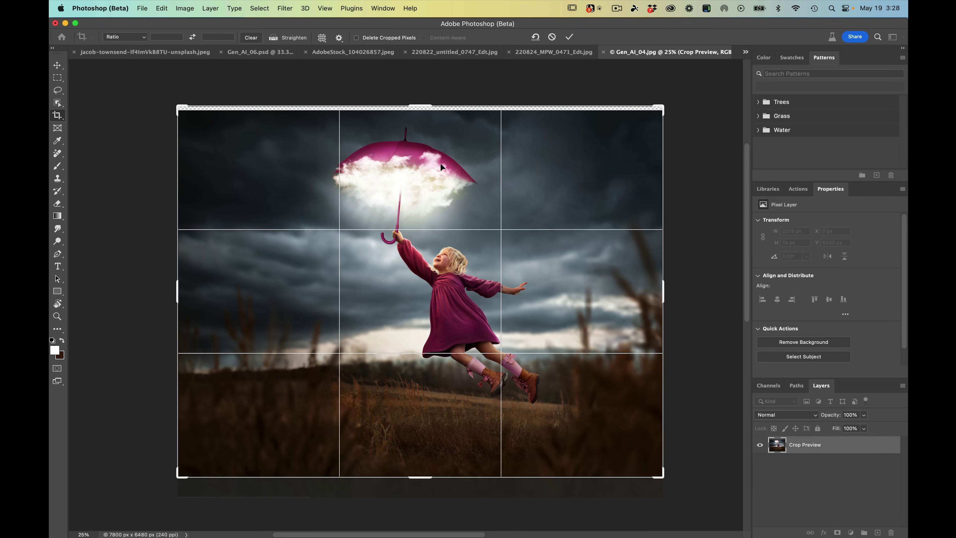
pyautogui.moveTo(410, 102); pyautogui.dragTo(412, 110)
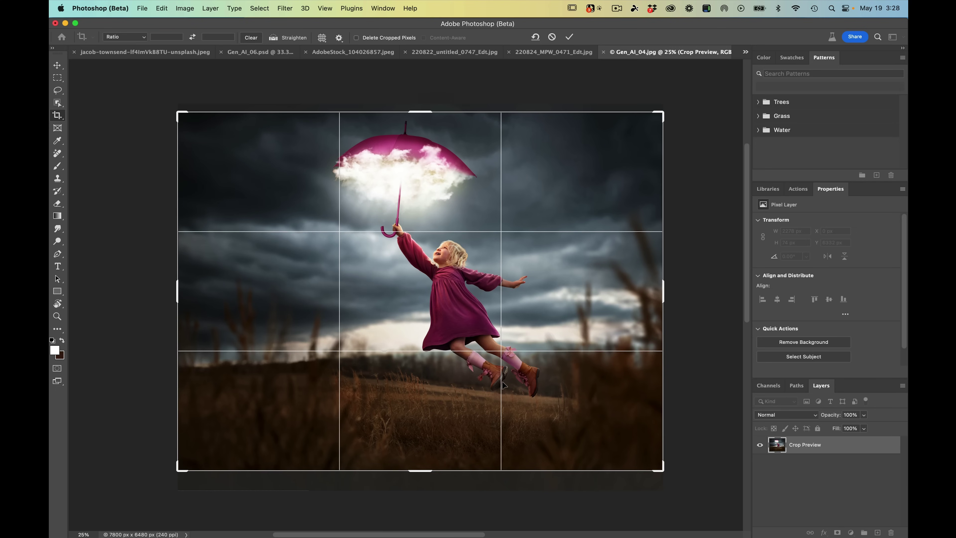
pyautogui.moveTo(424, 468); pyautogui.dragTo(428, 463)
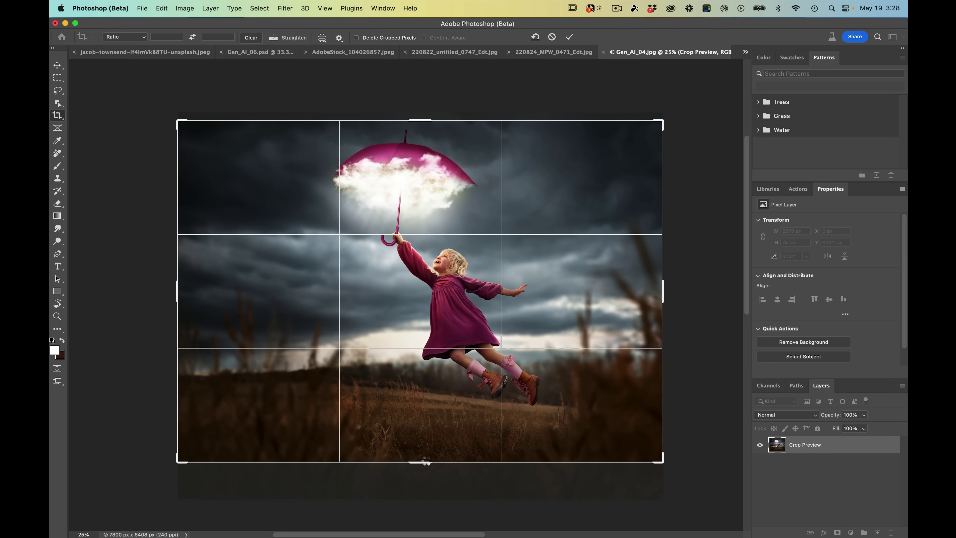
pyautogui.press('Return')
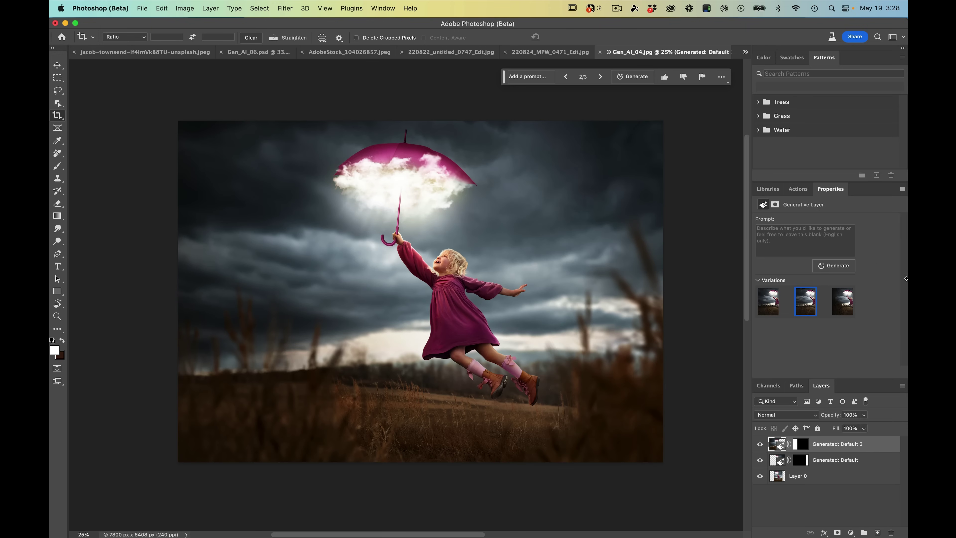
pyautogui.keyDown('alt'); pyautogui.click(760, 477); pyautogui.keyUp('alt')
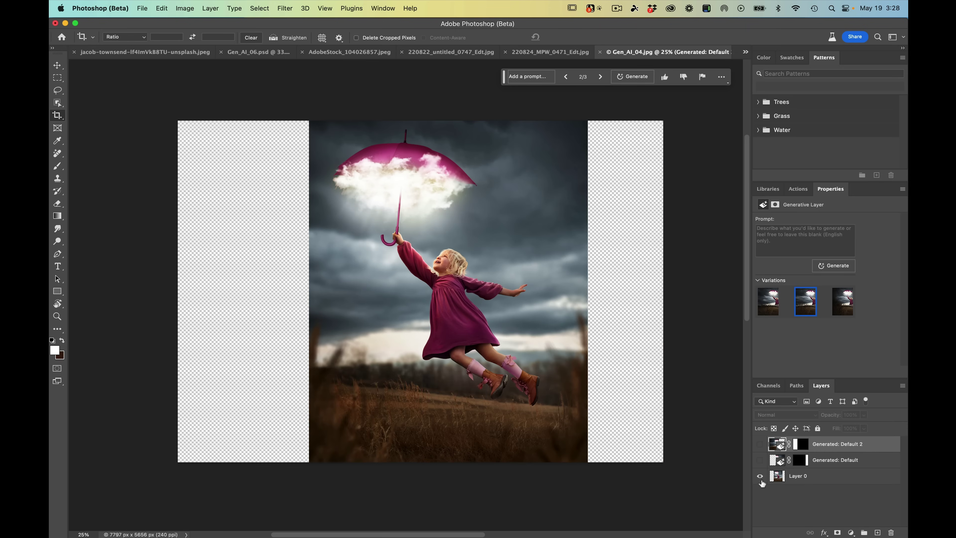
pyautogui.keyDown('alt'); pyautogui.click(761, 477); pyautogui.keyUp('alt')
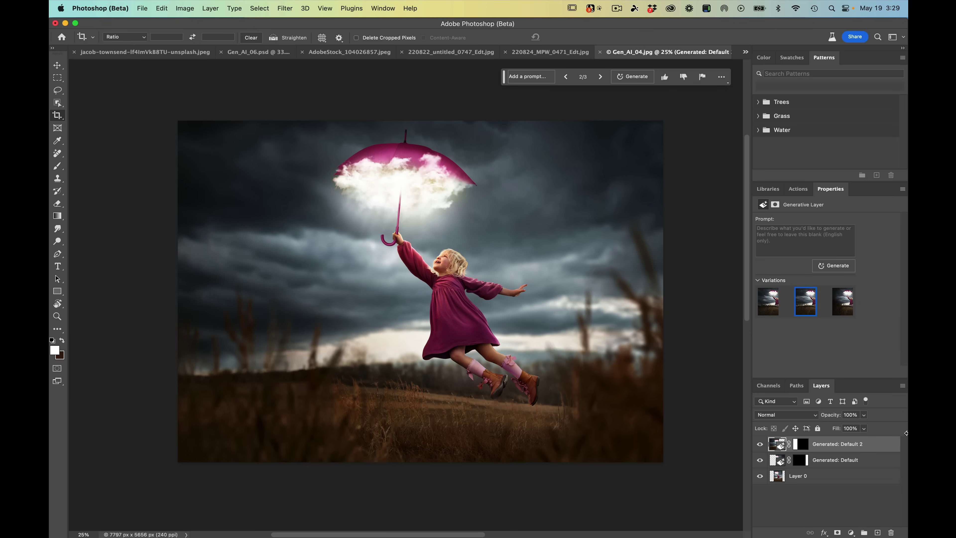
pyautogui.click(745, 52)
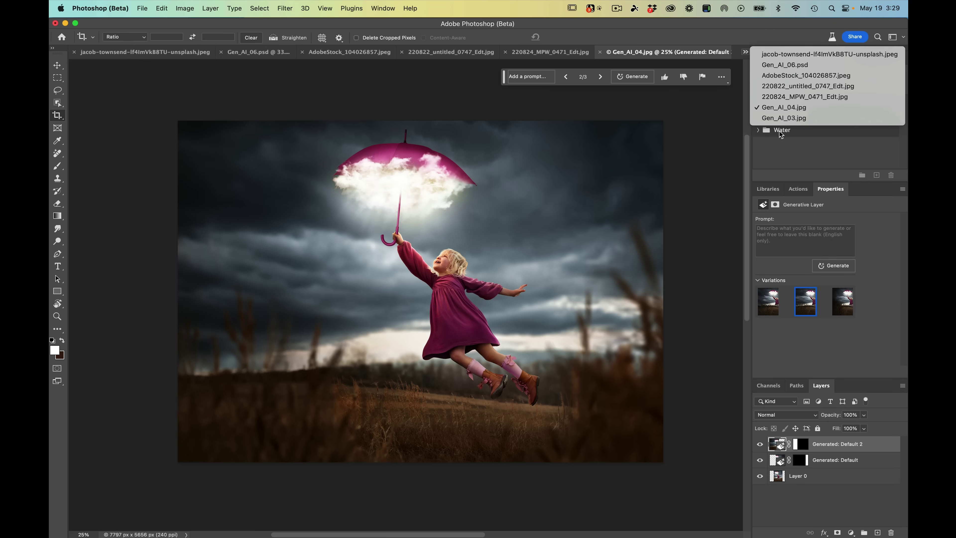
# Step: Bring up the Gen_AI_03.jpg underwater photo and select the Move tool
pyautogui.click(784, 119)
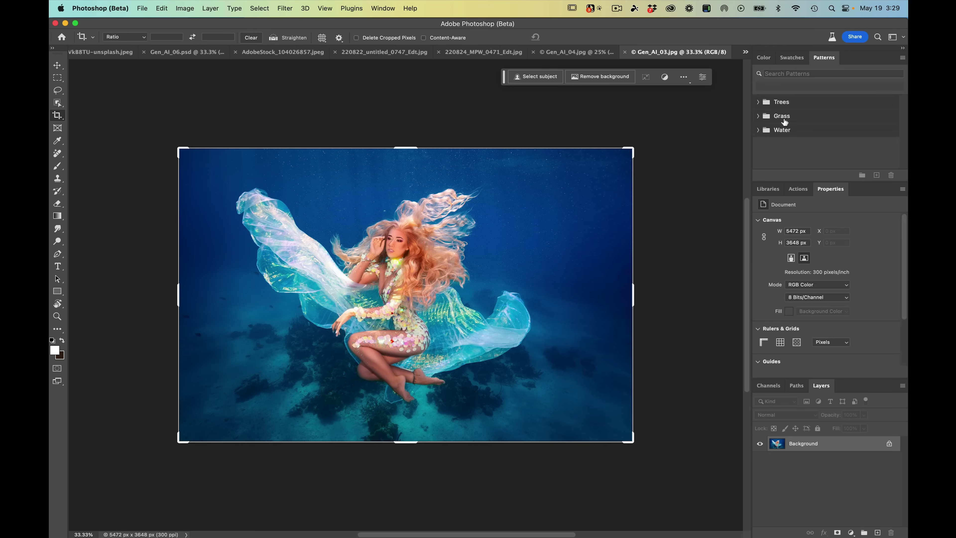
pyautogui.press('v')
# Step: Extend the underwater photo's canvas upward with the crop box, trimming both sides inward
pyautogui.moveTo(406, 150); pyautogui.dragTo(407, 78)
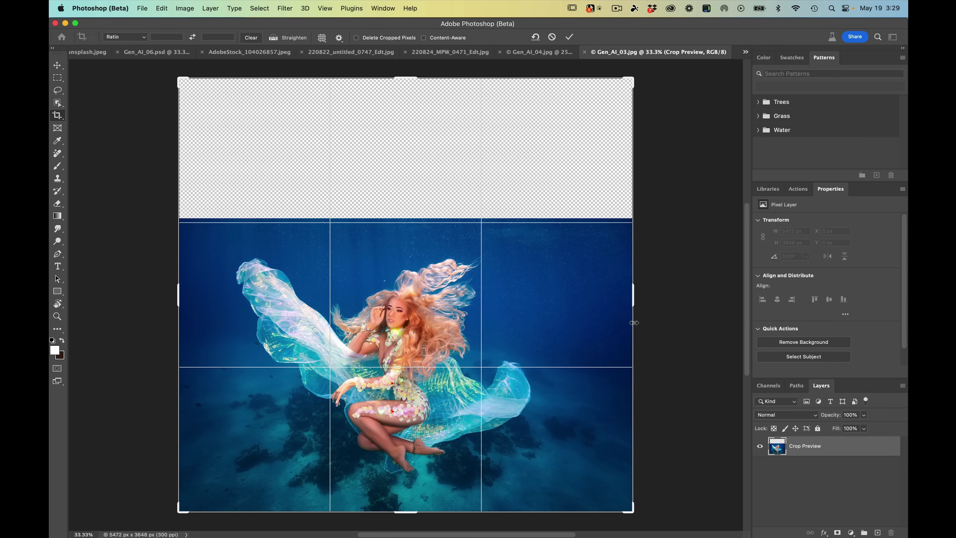
pyautogui.moveTo(633, 322); pyautogui.dragTo(596, 321)
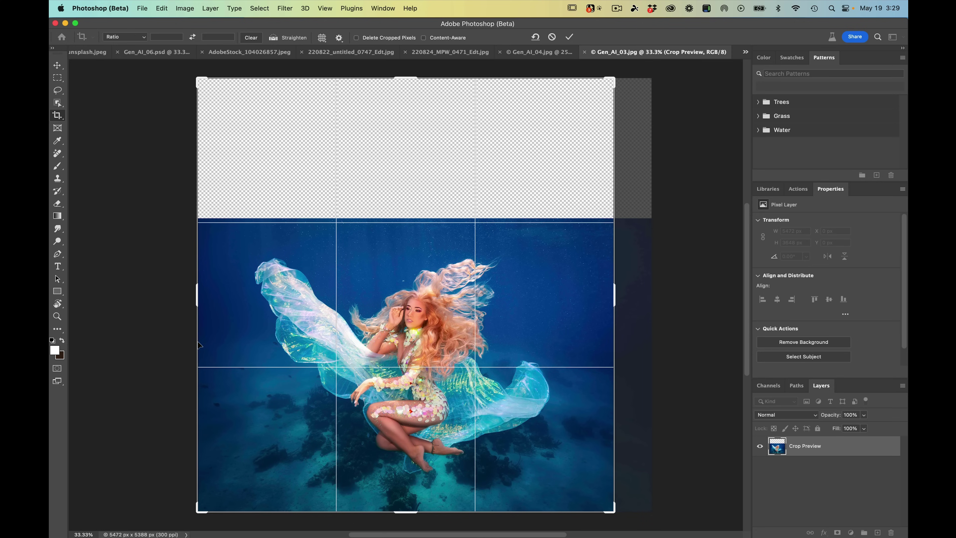
pyautogui.moveTo(196, 342); pyautogui.dragTo(214, 341)
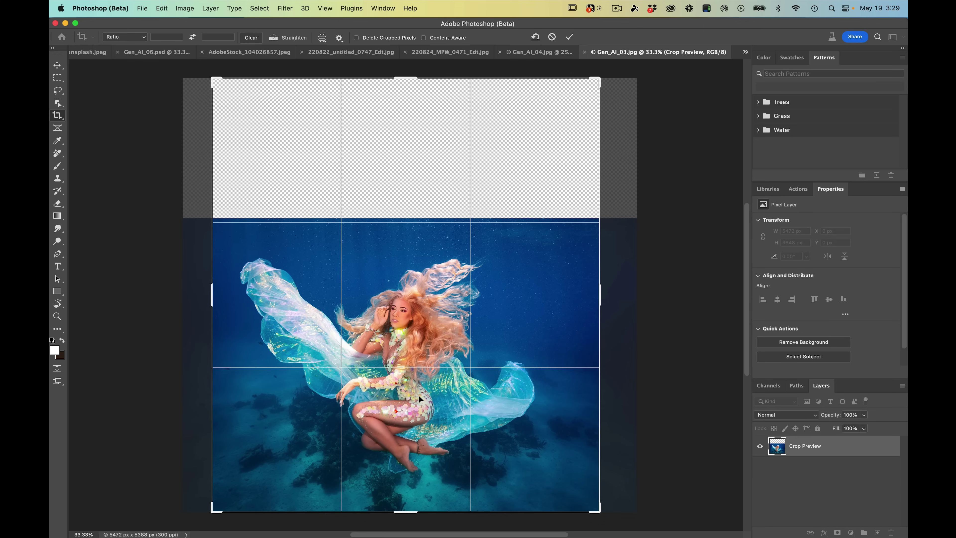
pyautogui.press('Return')
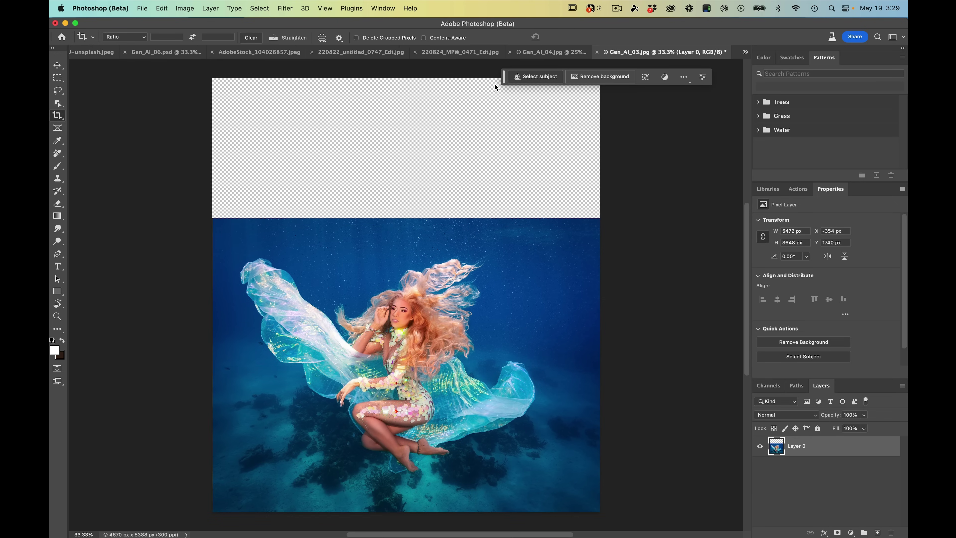
# Step: Select the empty top area and run Generative Fill with no prompt
pyautogui.click(58, 77)
pyautogui.moveTo(198, 71); pyautogui.dragTo(648, 238)
pyautogui.click(534, 78)
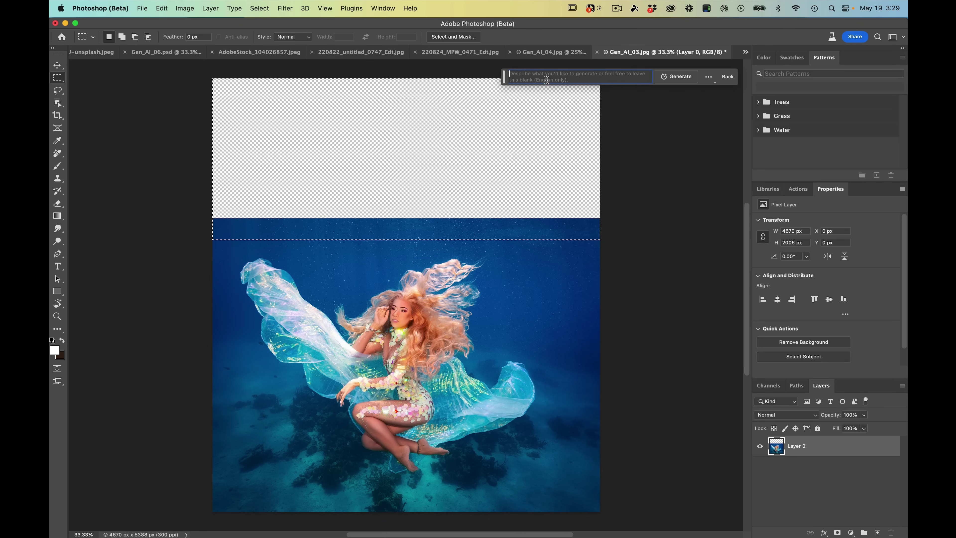
pyautogui.click(672, 81)
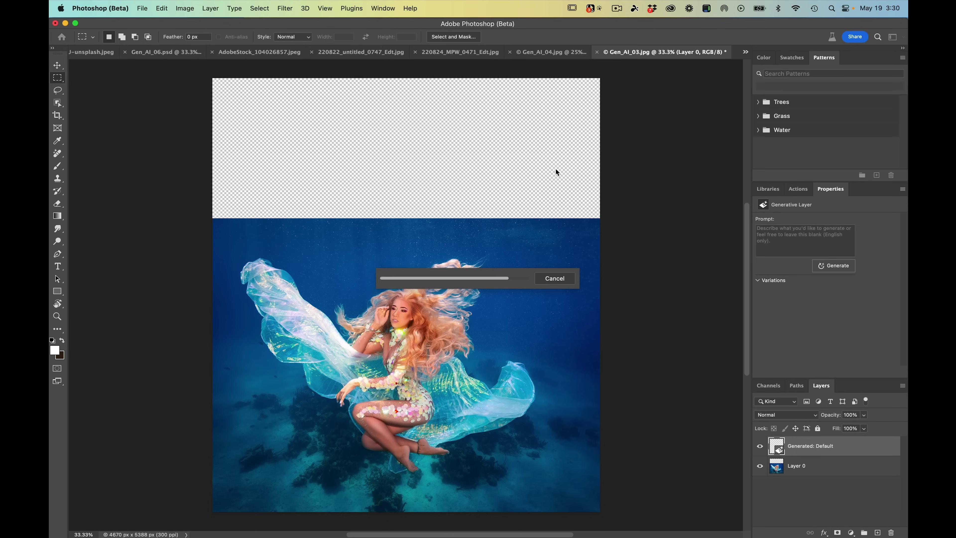
# Step: Preview variations 2 and 3 and keep variation 2 with the reflected figure
pyautogui.click(805, 311)
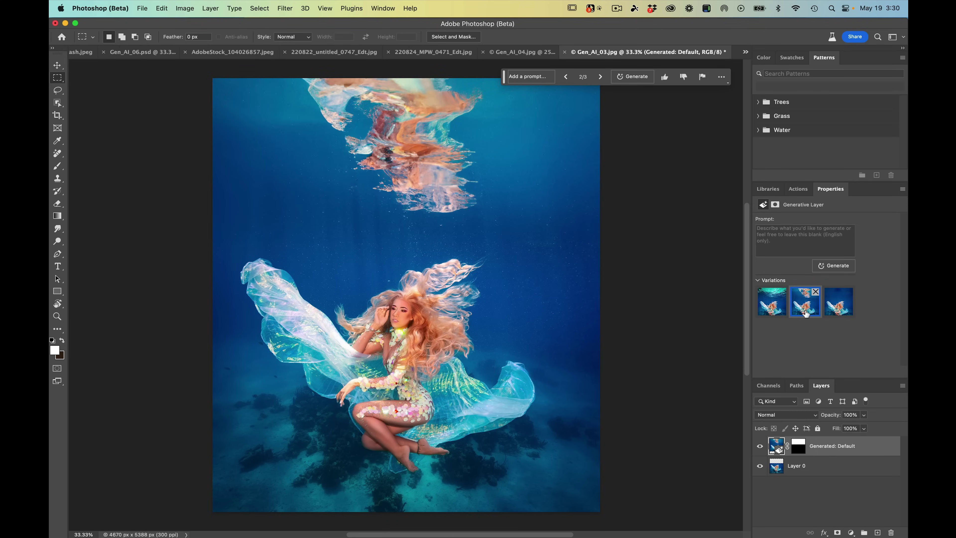
pyautogui.press('super+minus')
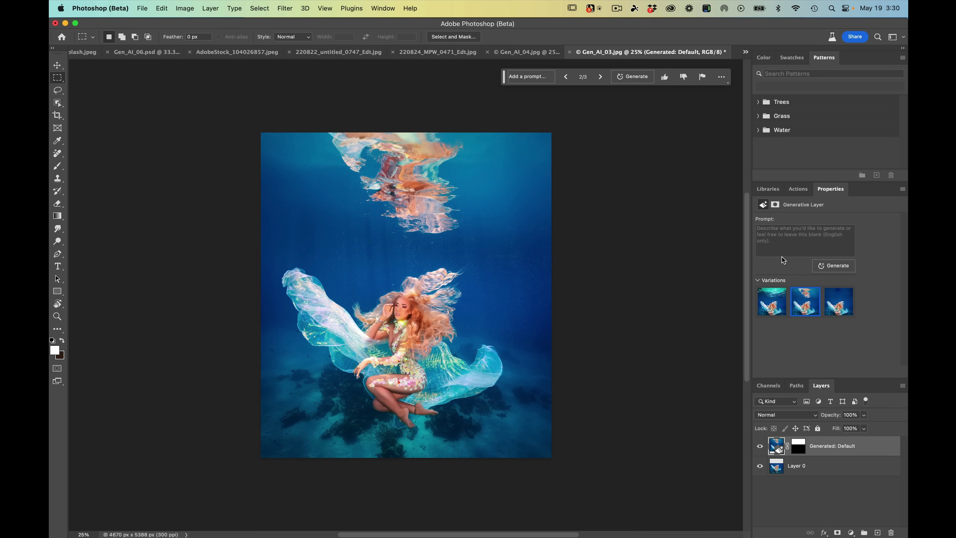
pyautogui.click(838, 304)
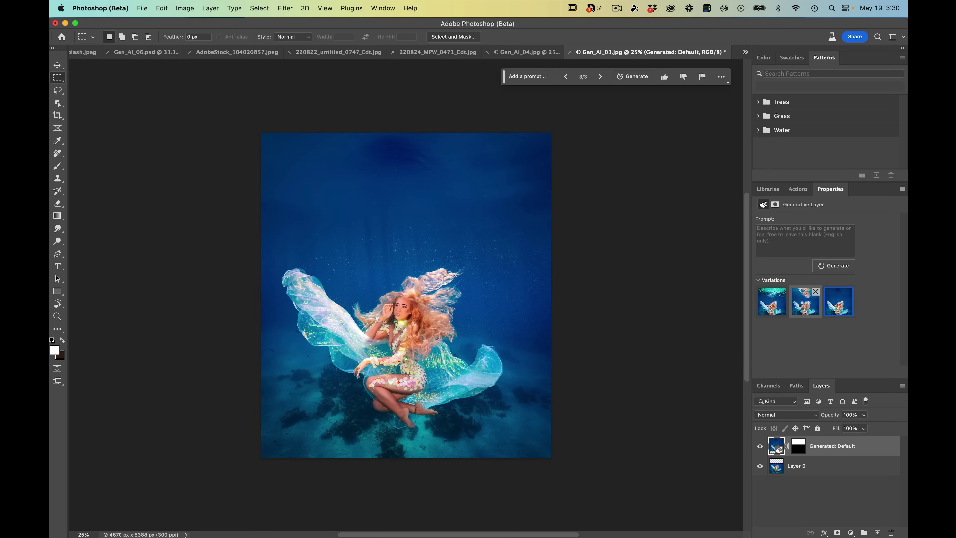
pyautogui.click(804, 310)
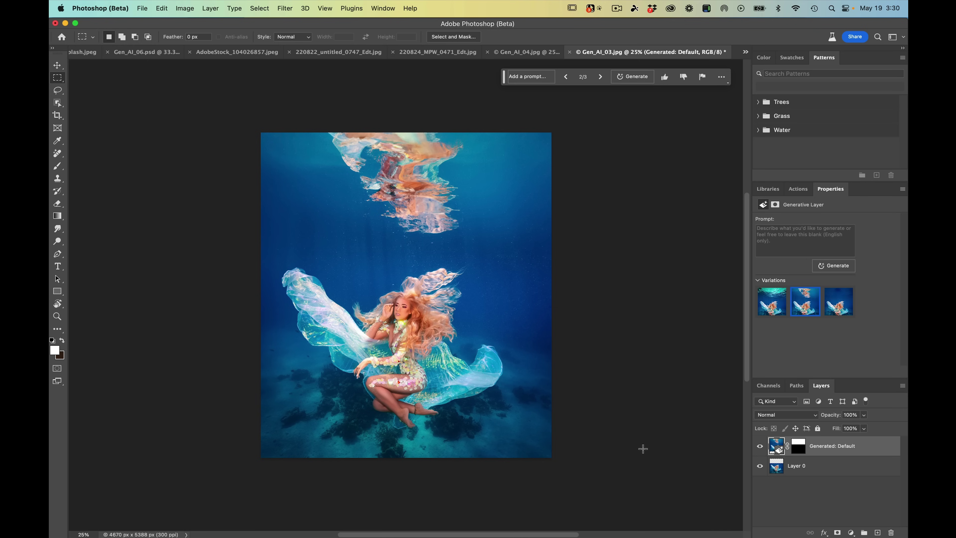
# Step: Crop the canvas down below the seabed to 4288 × 7676 px, trimming the sides
pyautogui.press('c')
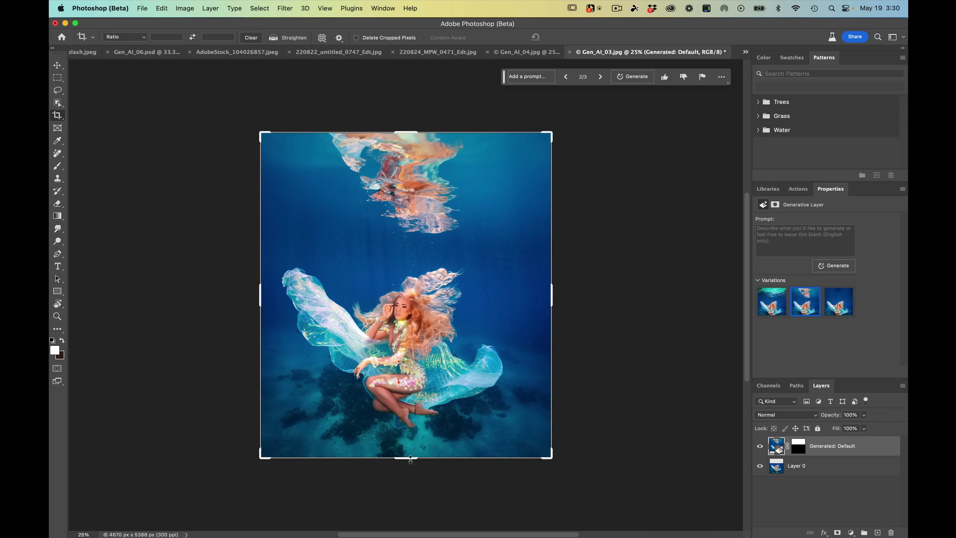
pyautogui.moveTo(410, 459); pyautogui.dragTo(411, 527)
pyautogui.moveTo(569, 294); pyautogui.dragTo(545, 294)
pyautogui.moveTo(268, 309); pyautogui.dragTo(275, 303)
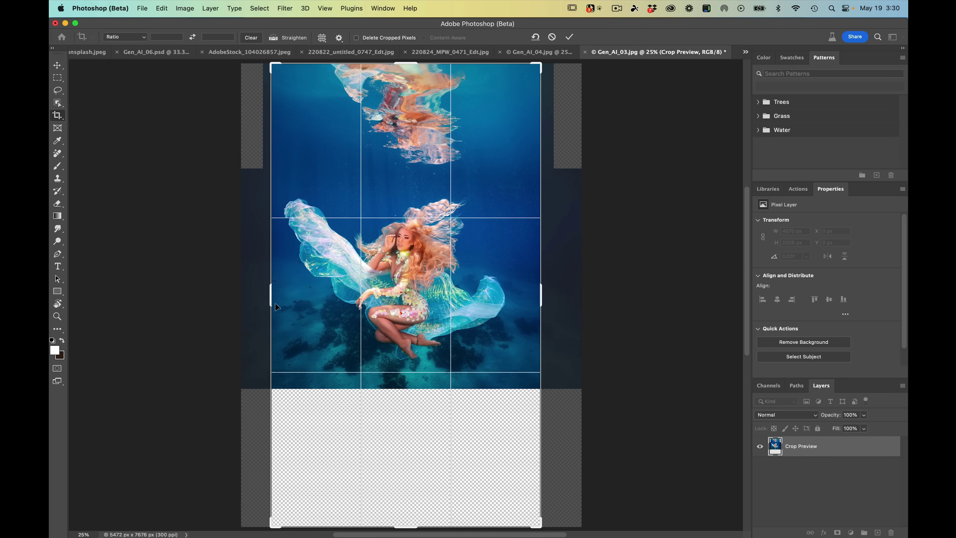
pyautogui.moveTo(542, 297); pyautogui.dragTo(540, 297)
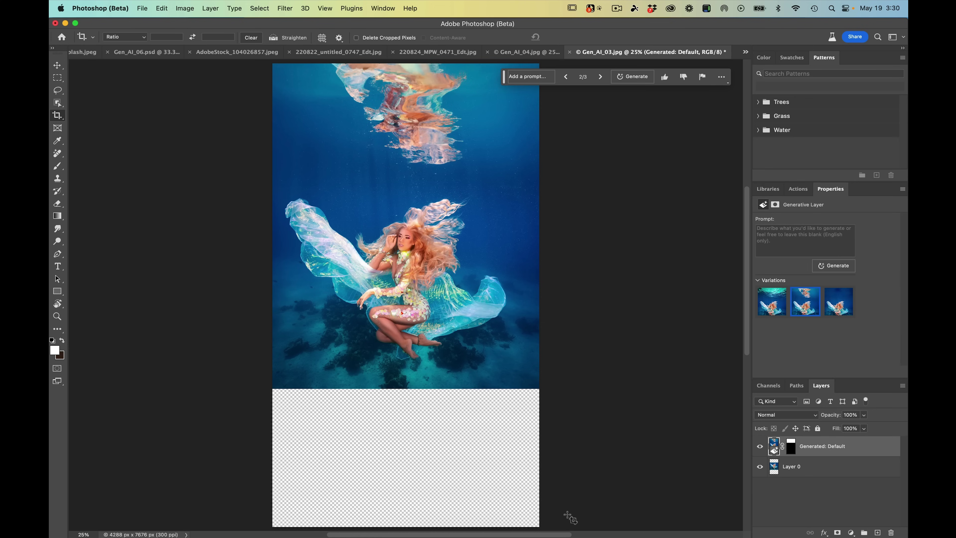
# Step: Marquee-select the empty bottom strip and run Generative Fill with an empty prompt
pyautogui.press('m')
pyautogui.moveTo(540, 528); pyautogui.dragTo(239, 384)
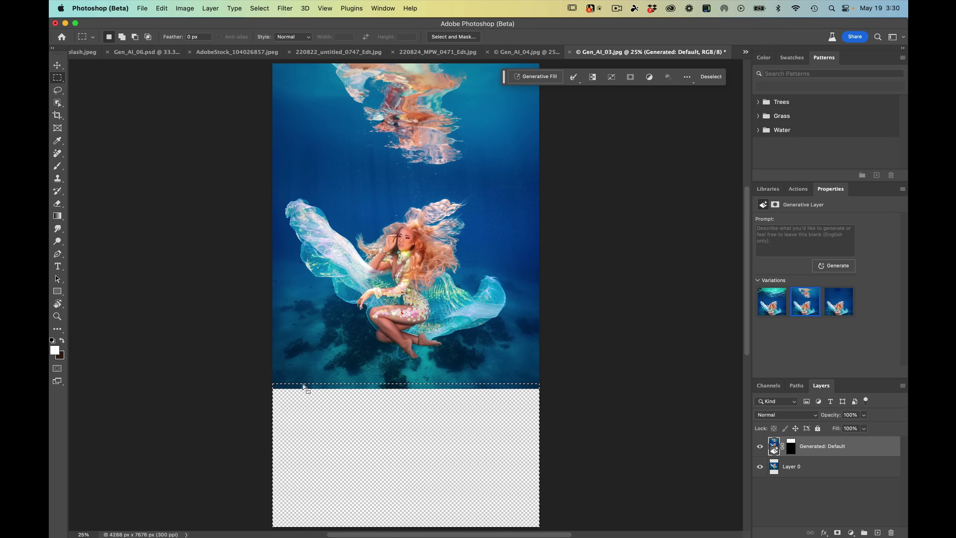
pyautogui.click(529, 78)
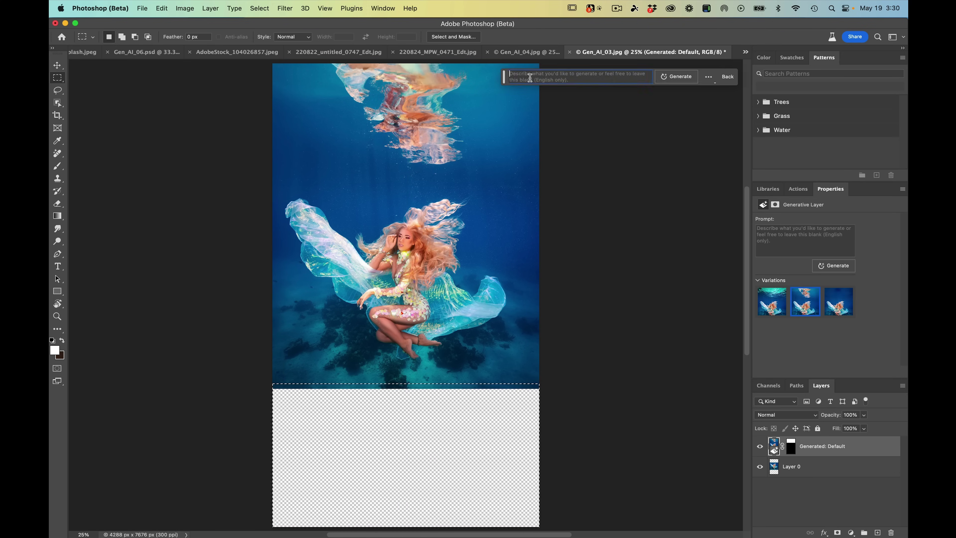
pyautogui.click(673, 78)
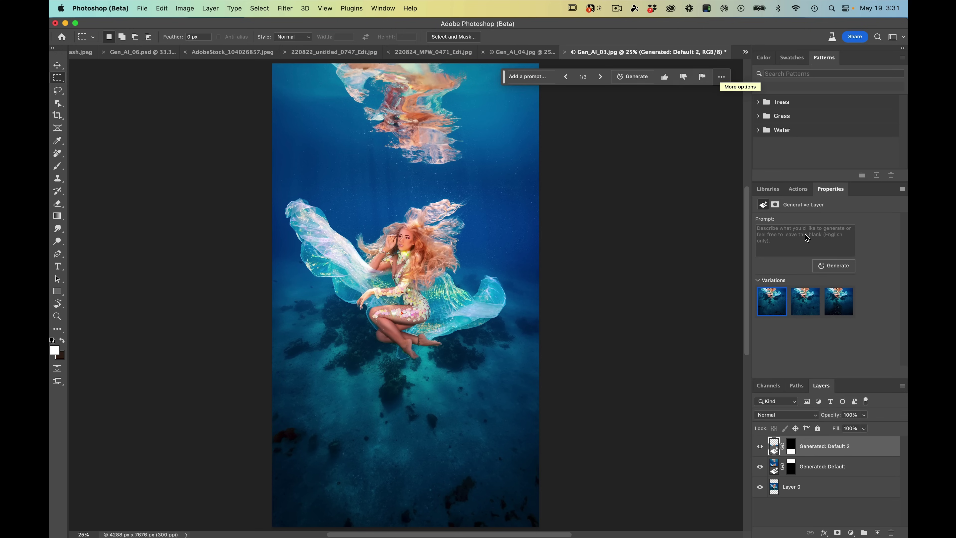
# Step: Preview the second and third seabed variations, settle on the first, then zoom out
pyautogui.click(809, 311)
pyautogui.click(829, 311)
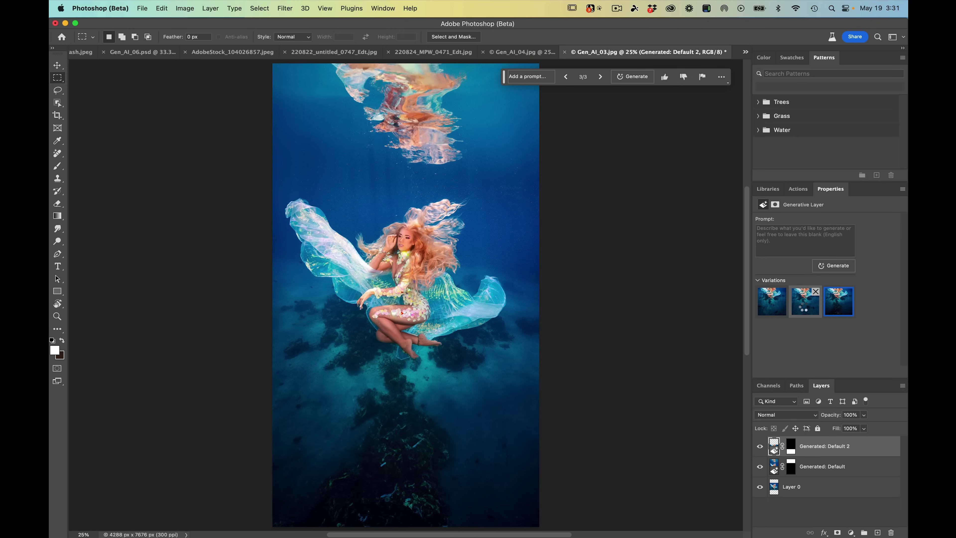
pyautogui.click(805, 311)
pyautogui.click(776, 311)
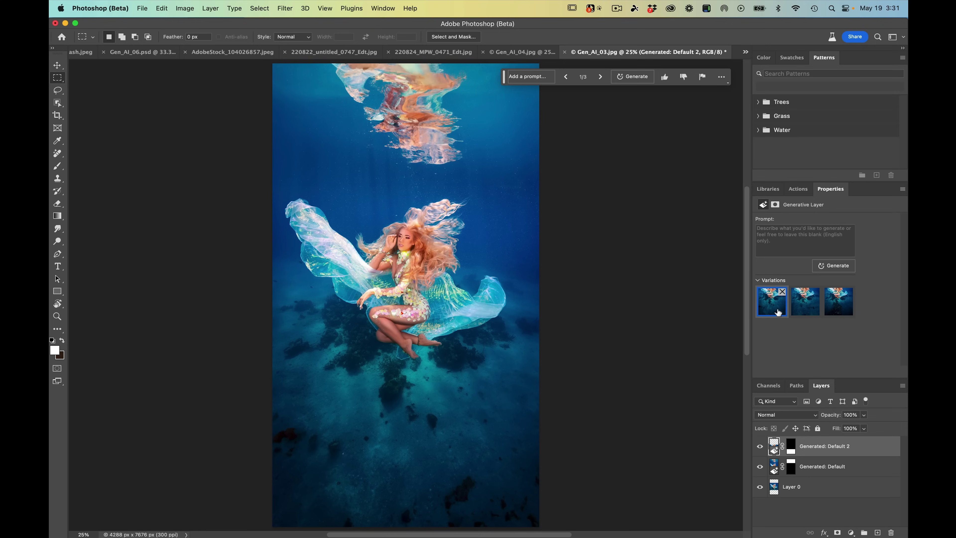
pyautogui.press('super+minus')
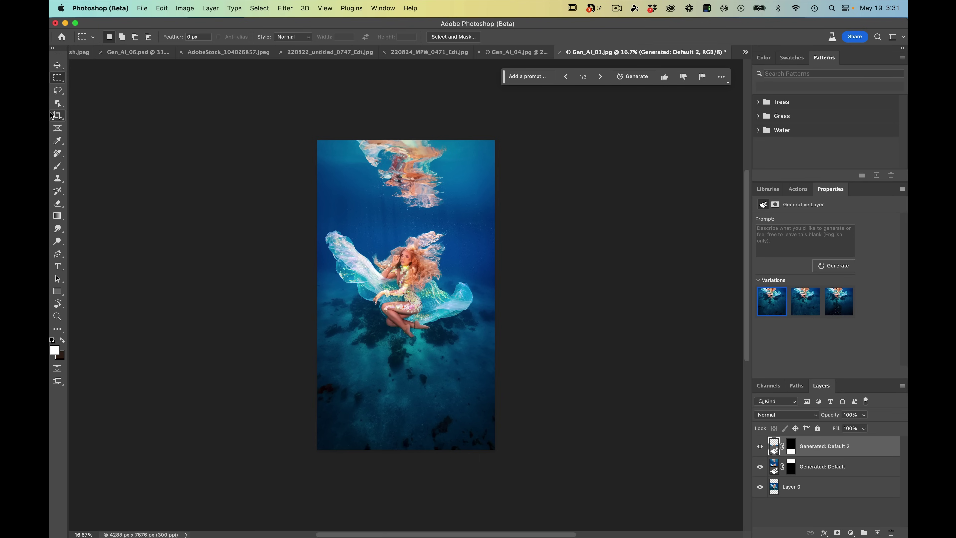
# Step: Set a 9:16 crop ratio, resize the box, and nudge the image left around the model
pyautogui.click(57, 115)
pyautogui.click(170, 38)
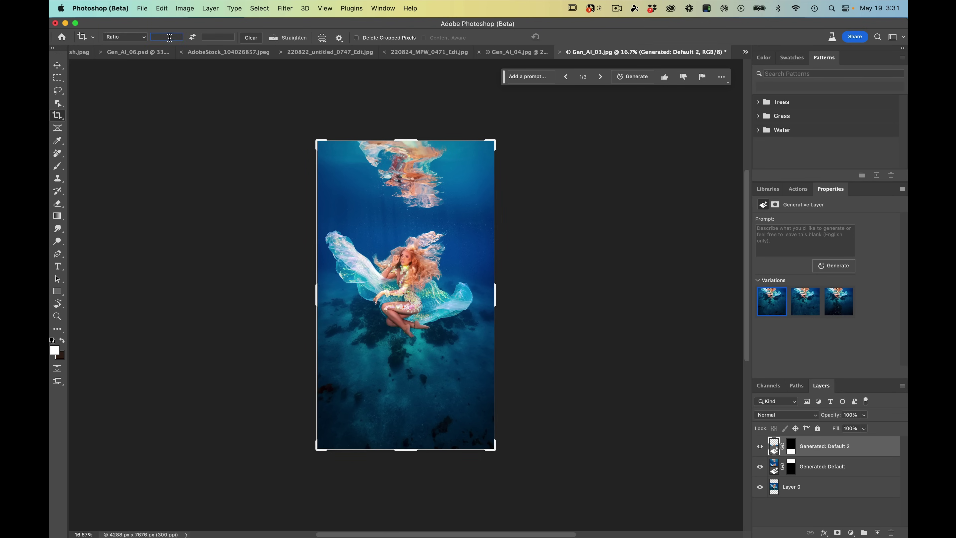
pyautogui.write('9')
pyautogui.write('16')
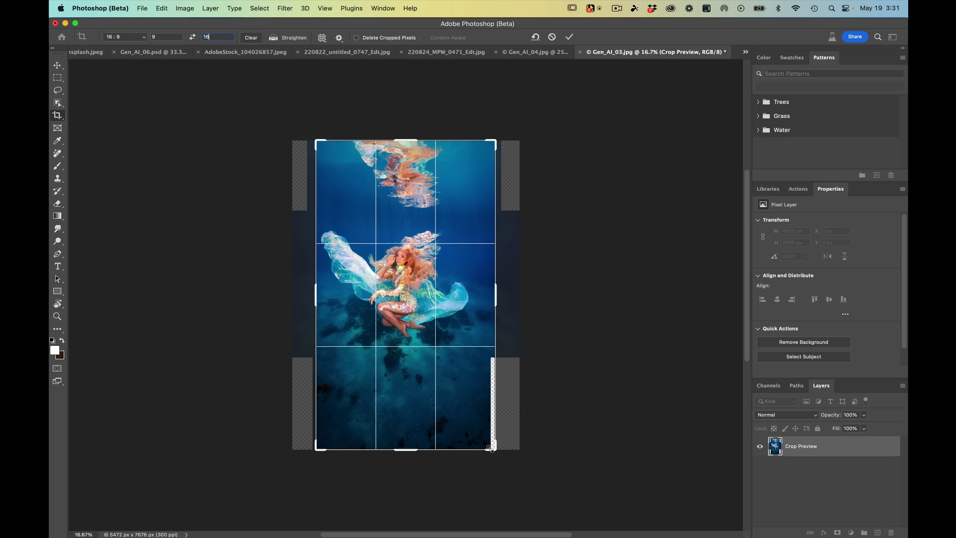
pyautogui.moveTo(491, 448)
pyautogui.mouseDown()
pyautogui.moveTo(476, 437)
pyautogui.moveTo(491, 441)
pyautogui.mouseUp()
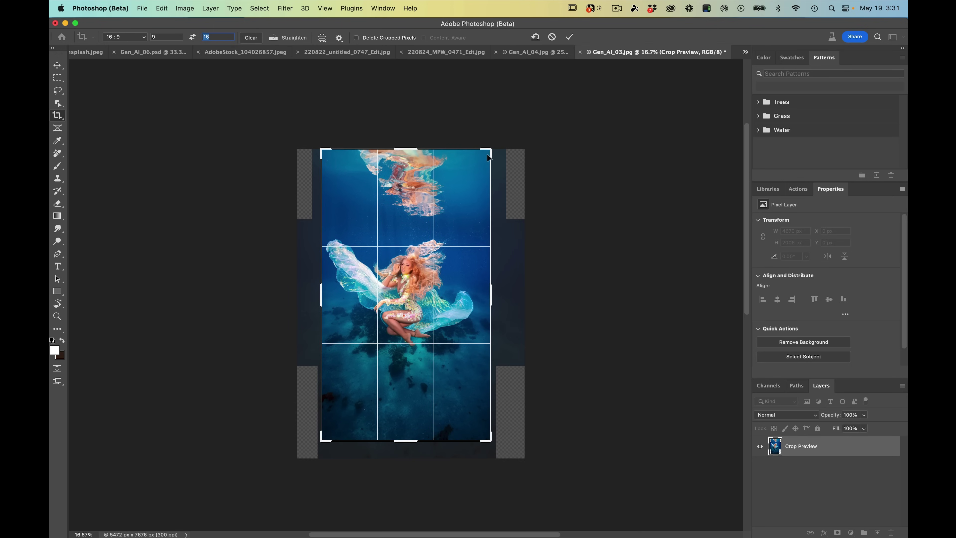
pyautogui.moveTo(488, 157); pyautogui.dragTo(477, 159)
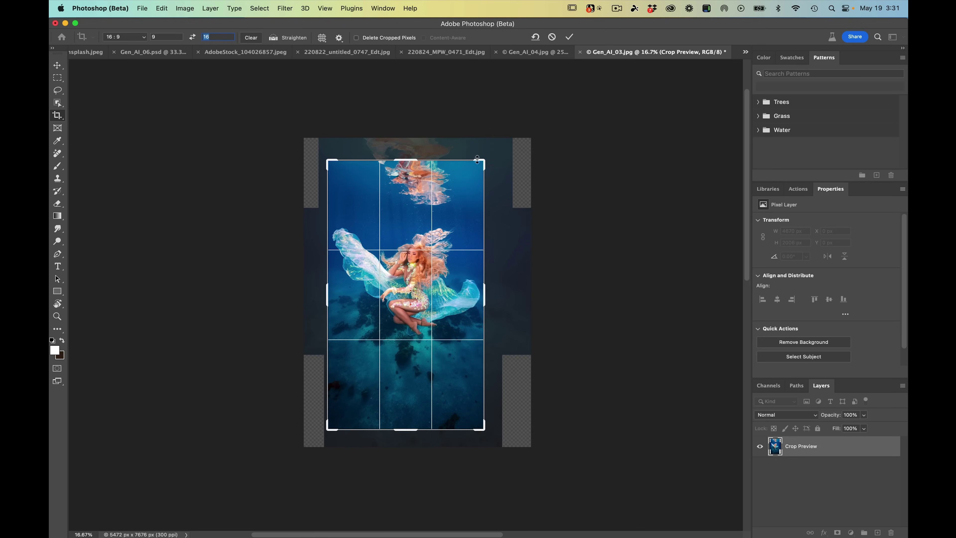
pyautogui.moveTo(431, 361); pyautogui.dragTo(430, 360)
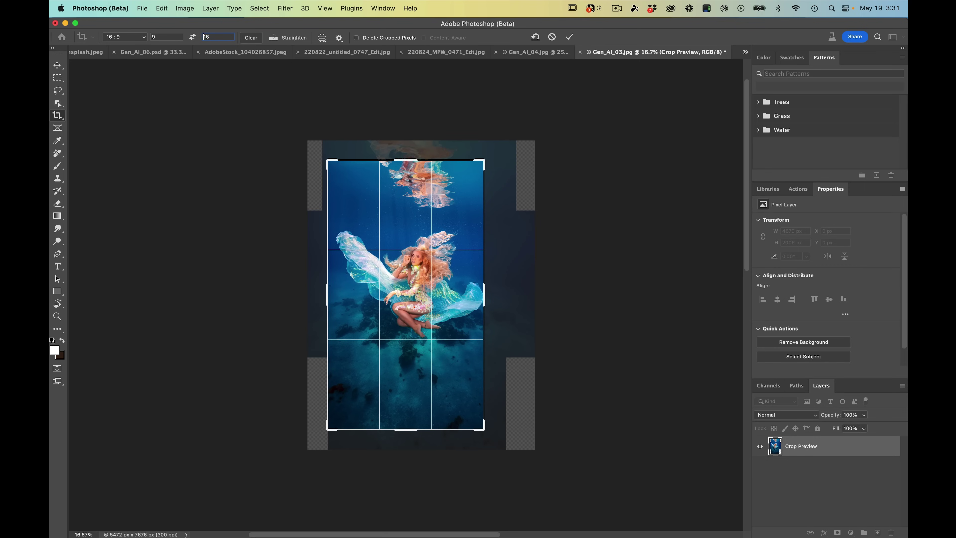
pyautogui.press('Left')
pyautogui.press('Left')
pyautogui.press('Left')
pyautogui.press('Left')
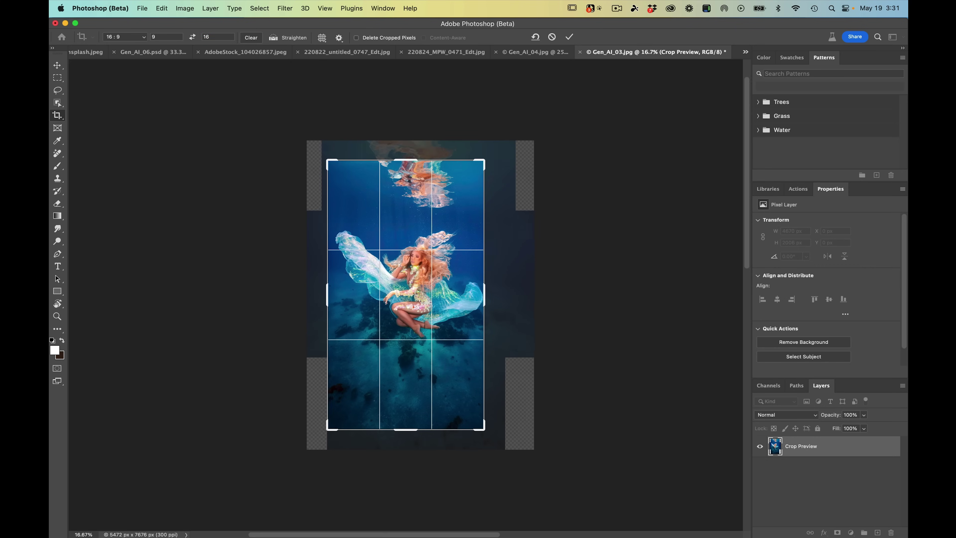
pyautogui.press('Left')
pyautogui.press('Left')
pyautogui.press('Left')
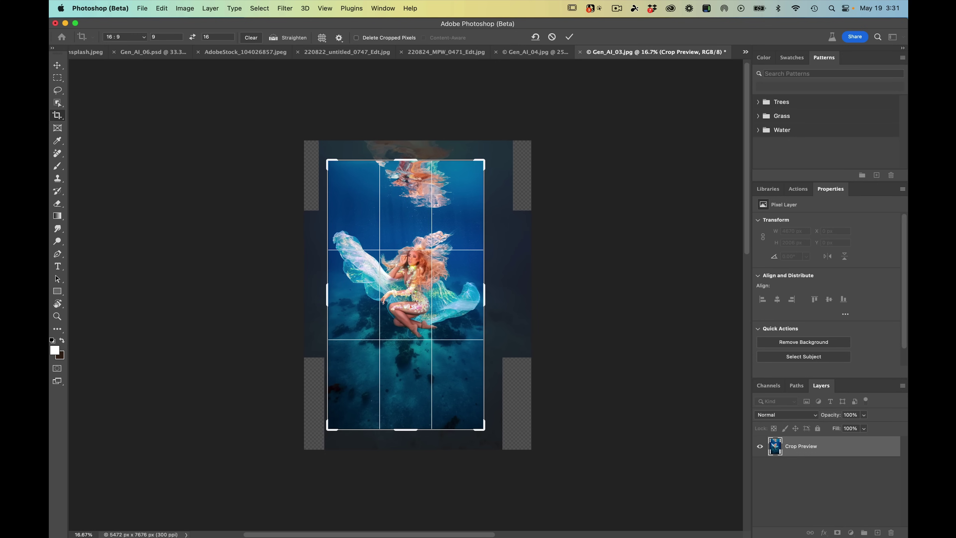